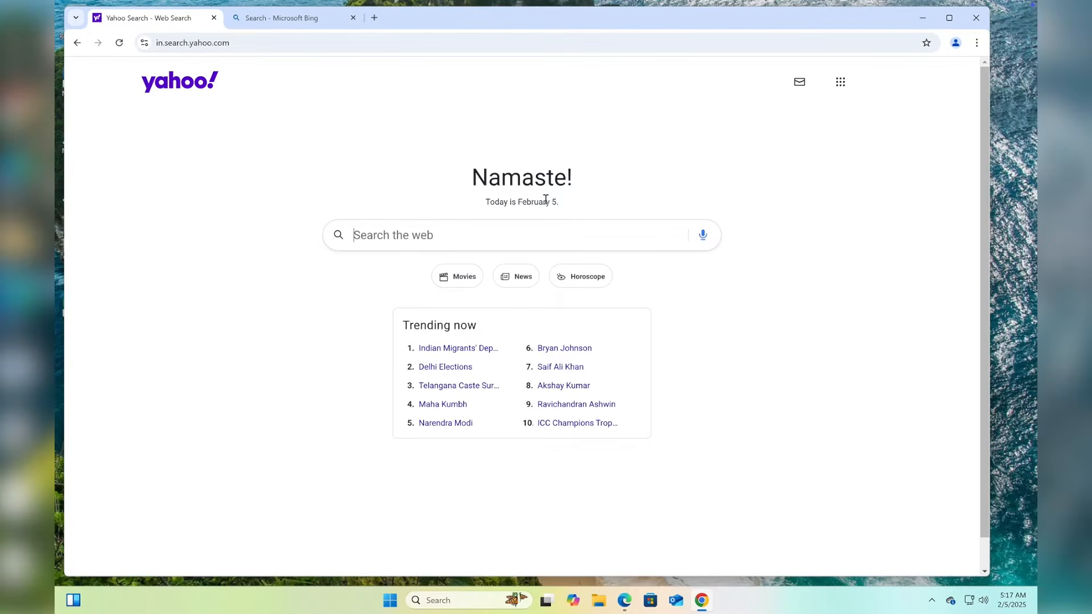
Open a new browser tab and look over the Yahoo and Microsoft Bing search pages in the other tabs
{"action": "left_click", "coordinate": [374, 18]}
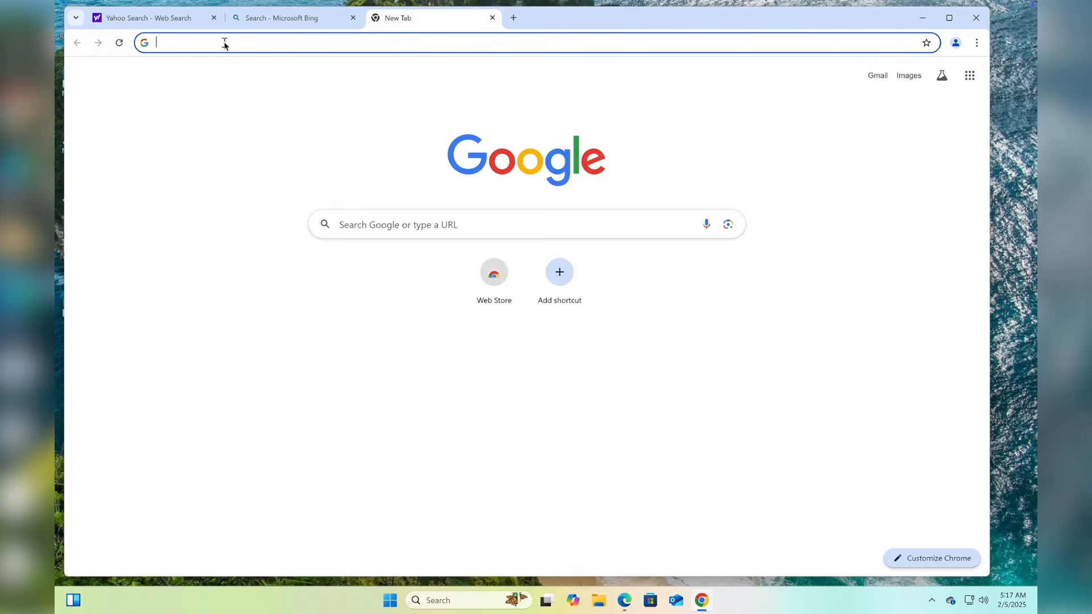
{"action": "left_click", "coordinate": [159, 19]}
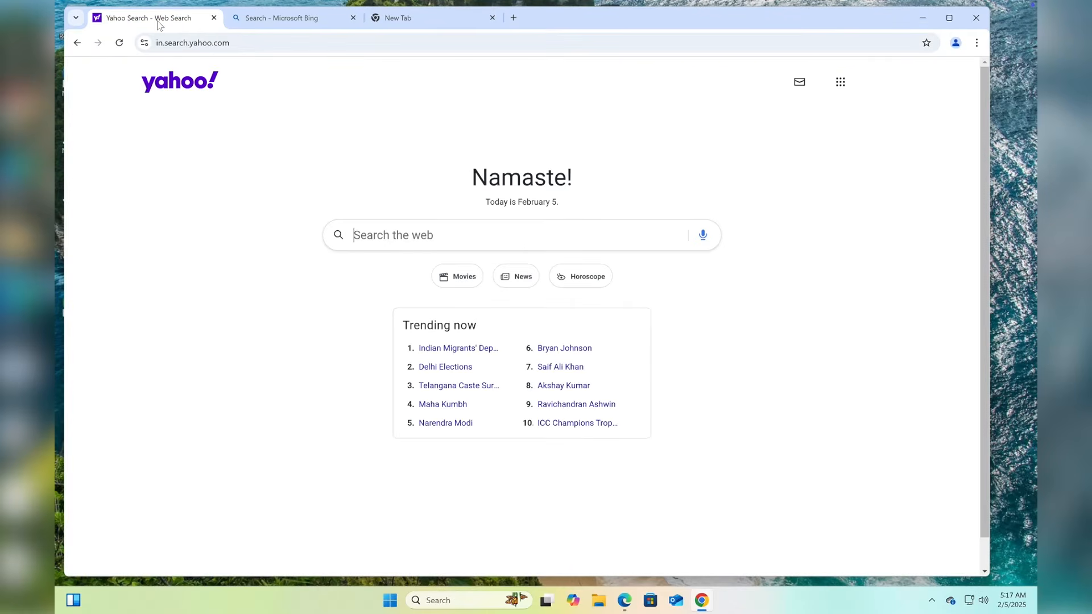
{"action": "left_click", "coordinate": [426, 18]}
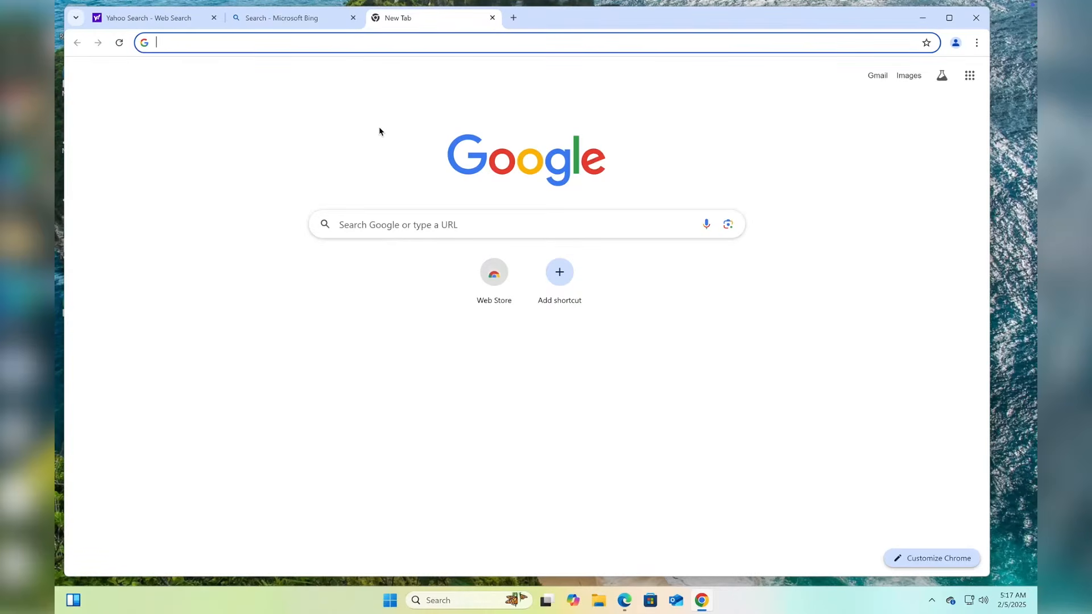
{"action": "key", "text": "ctrl+Left"}
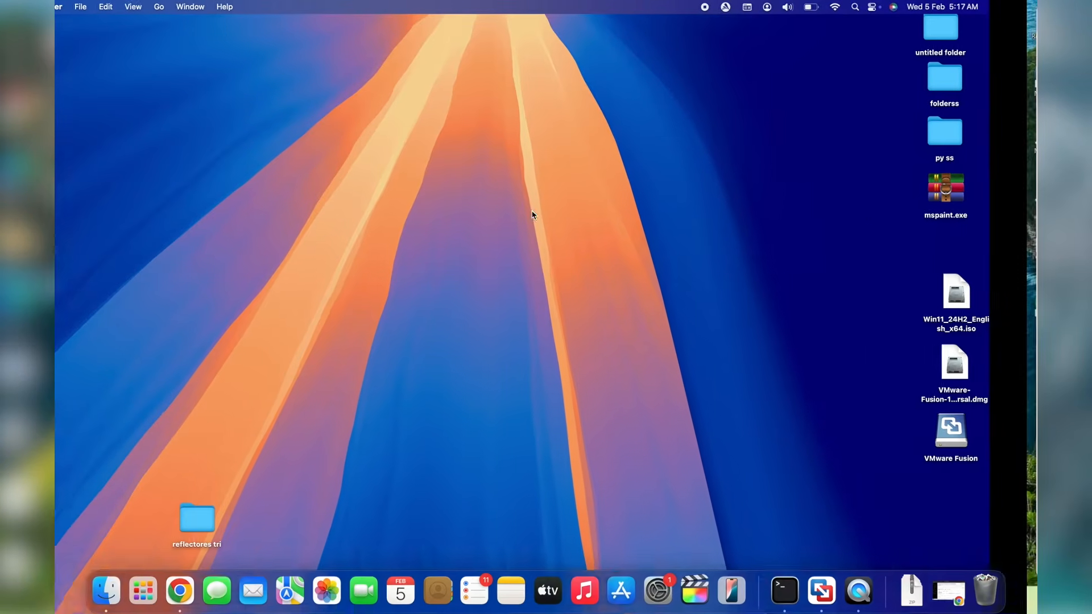
{"action": "key", "text": "ctrl+Right"}
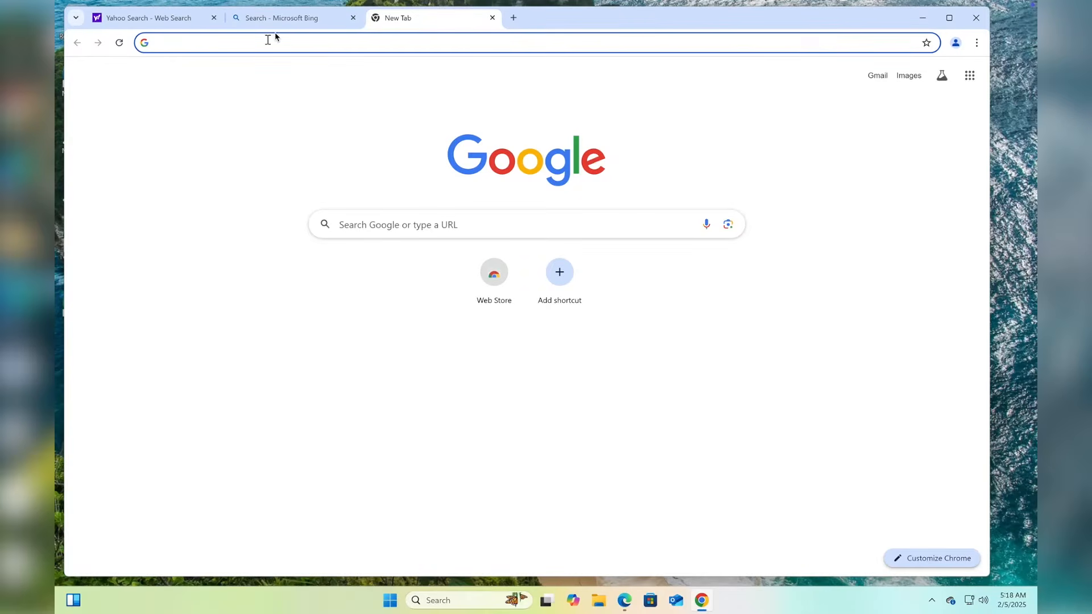
{"action": "left_click", "coordinate": [179, 24]}
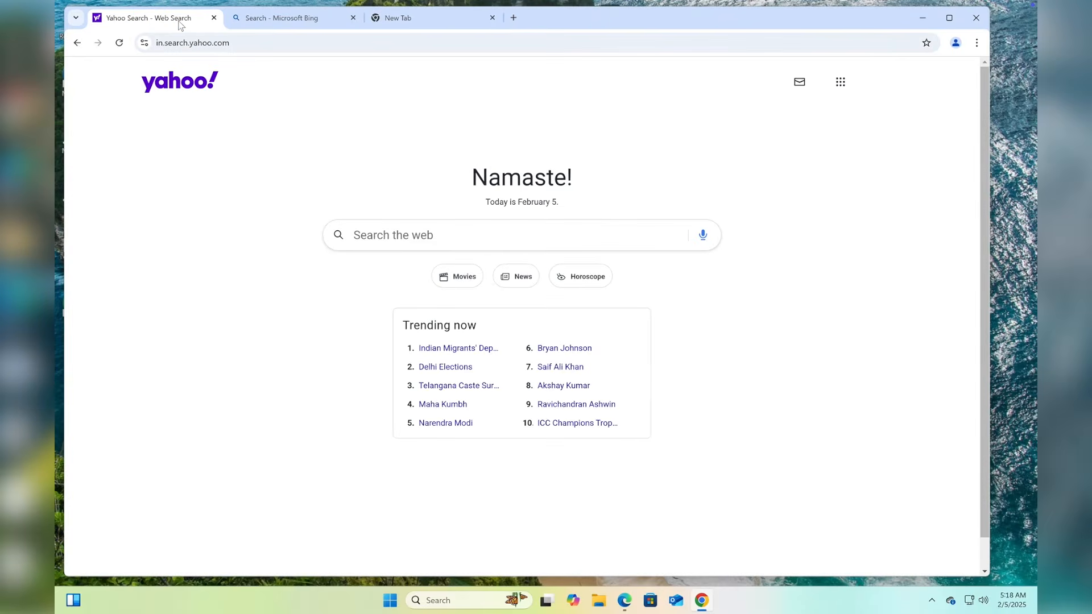
{"action": "left_click", "coordinate": [264, 22]}
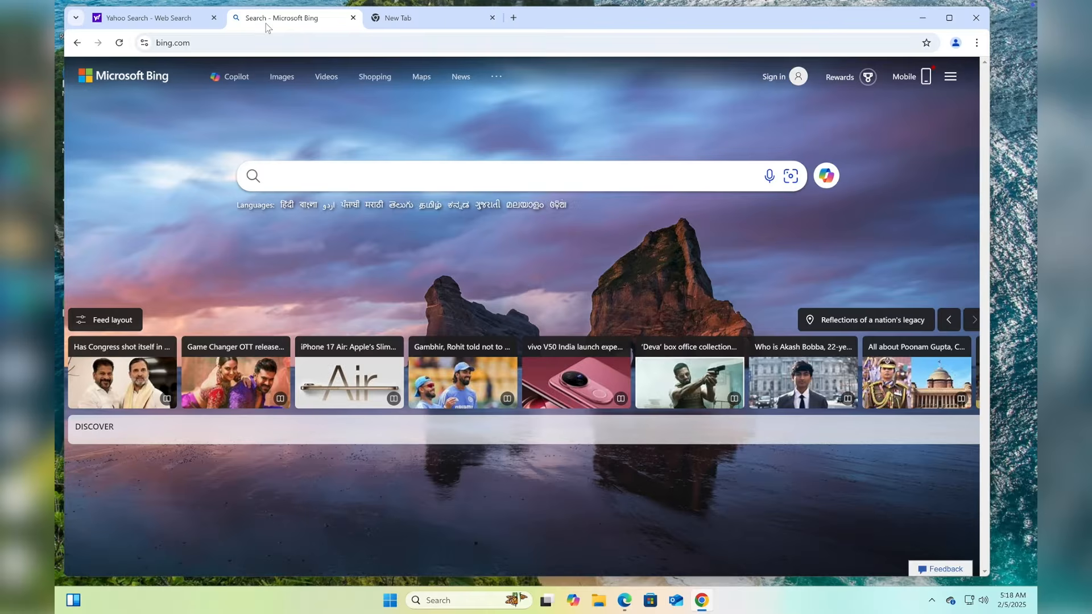
{"action": "left_click", "coordinate": [432, 24]}
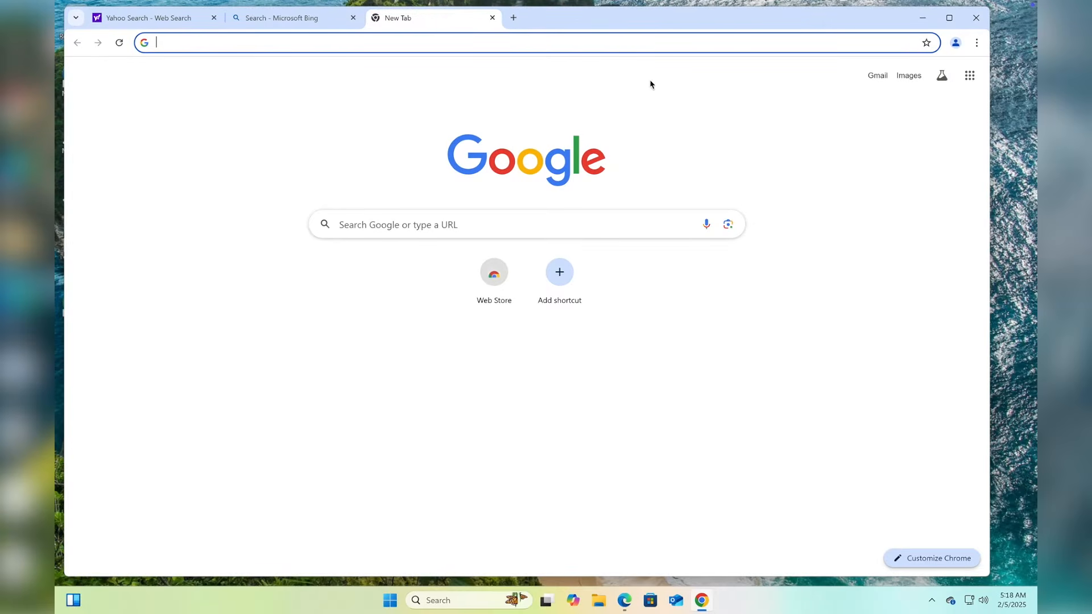
Set Google as the default search engine in the browser's search engine settings
{"action": "left_click", "coordinate": [976, 44]}
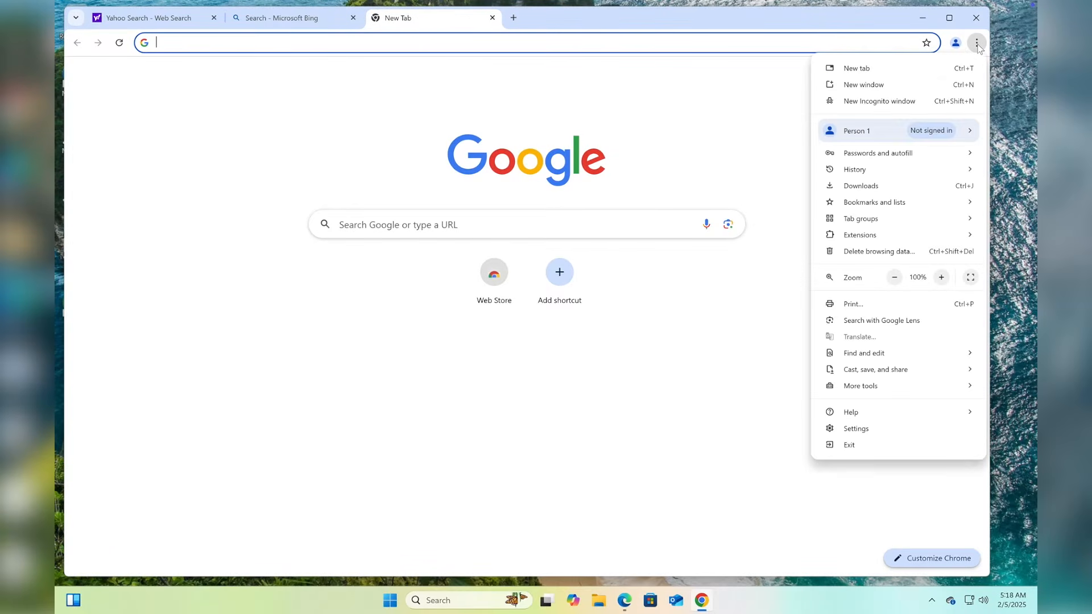
{"action": "left_click", "coordinate": [854, 431]}
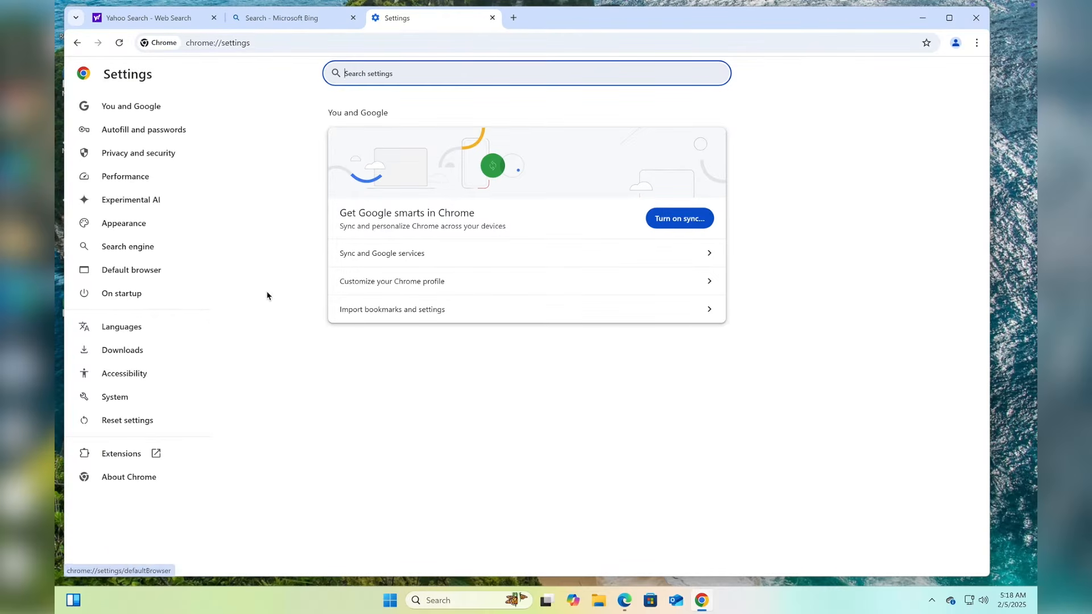
{"action": "left_click", "coordinate": [137, 248]}
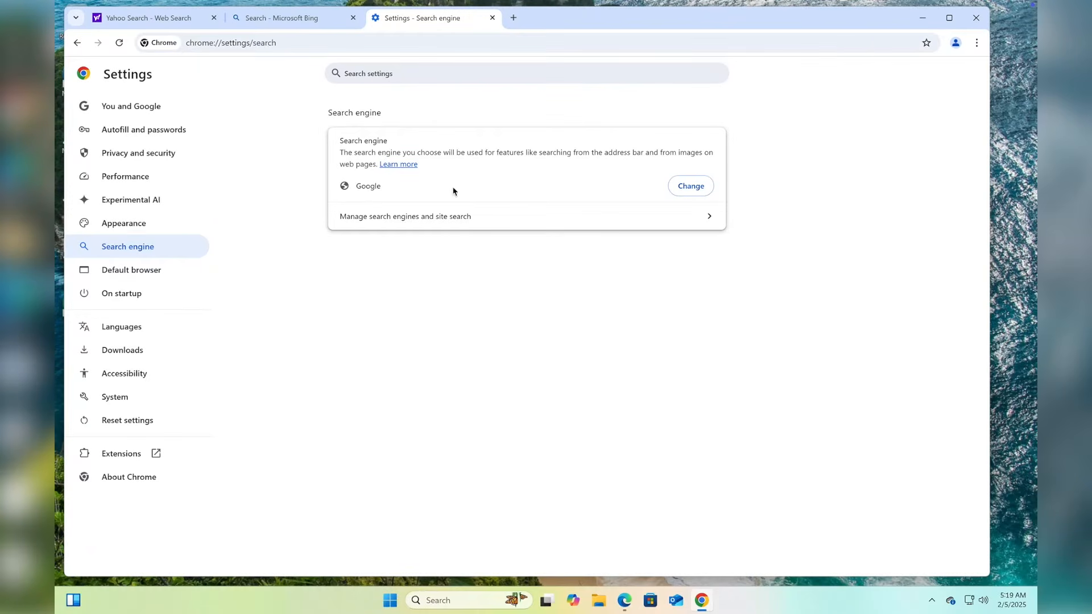
{"action": "left_click", "coordinate": [686, 193]}
{"action": "left_click", "coordinate": [700, 187]}
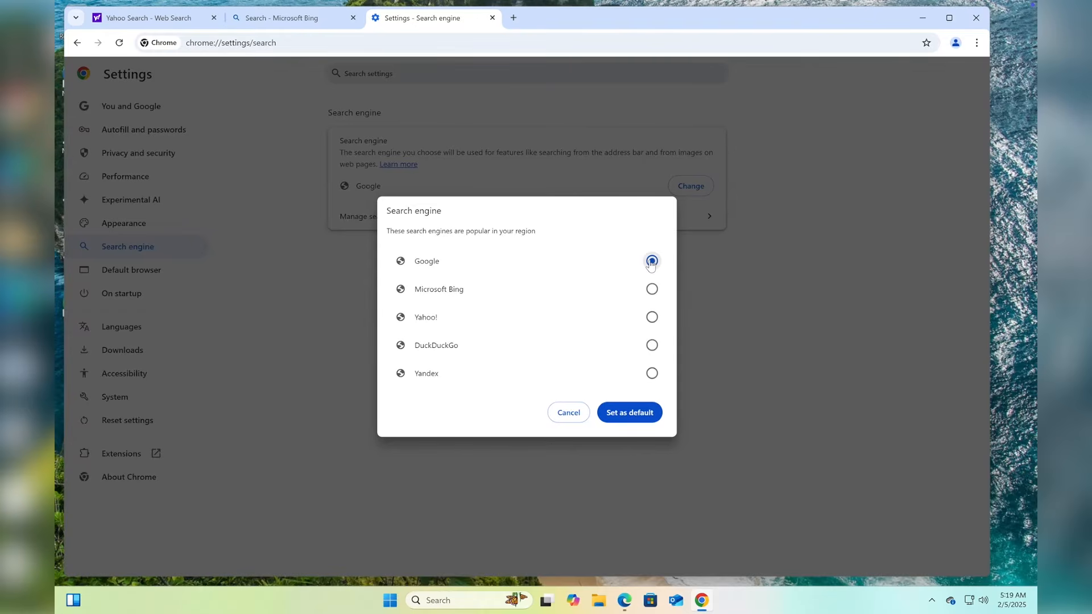
{"action": "left_click", "coordinate": [630, 414]}
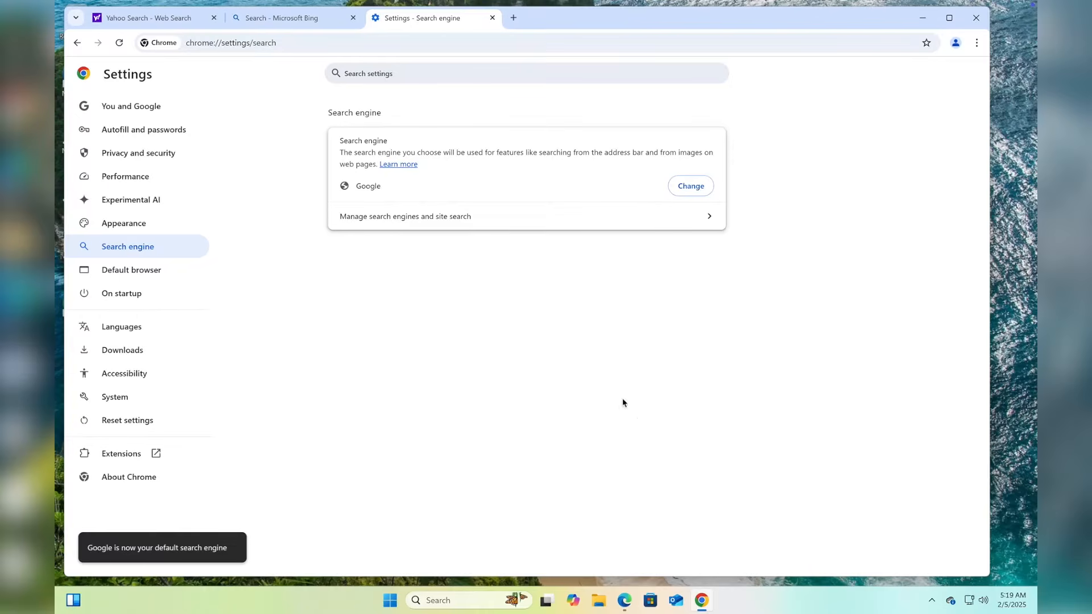
Delete Microsoft Bing from the managed list of search engines
{"action": "left_click", "coordinate": [406, 226]}
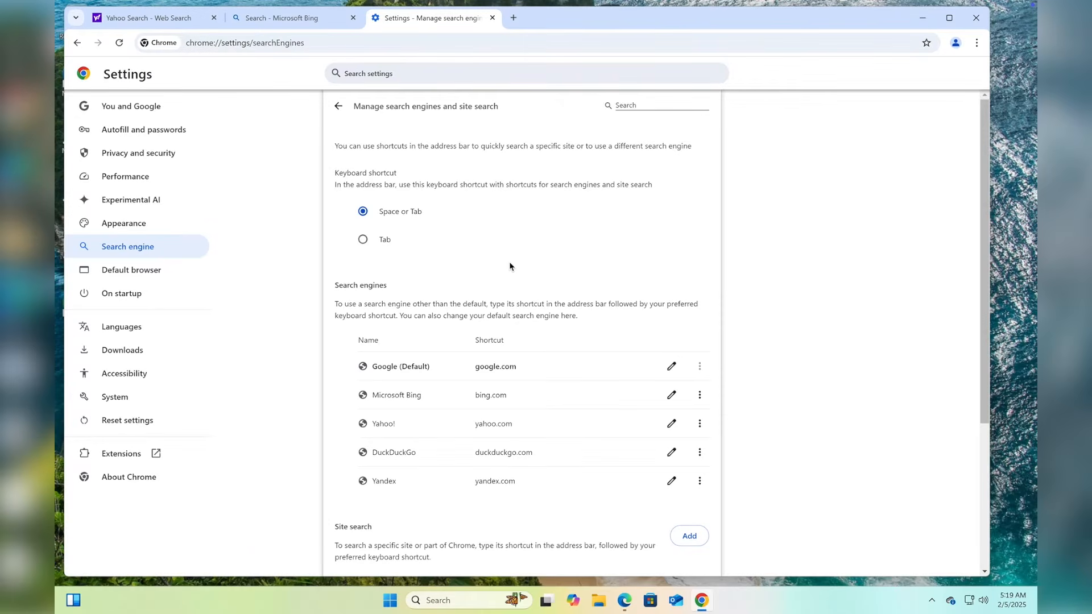
{"action": "scroll", "coordinate": [510, 263], "scroll_direction": "down", "scroll_amount": 4}
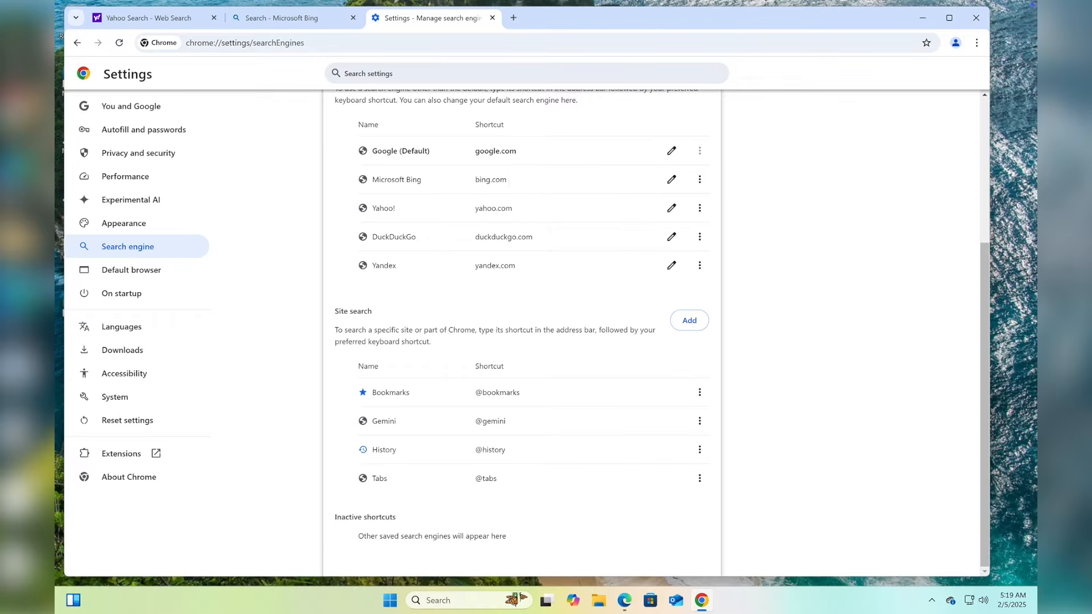
{"action": "scroll", "coordinate": [512, 237], "scroll_direction": "up", "scroll_amount": 2}
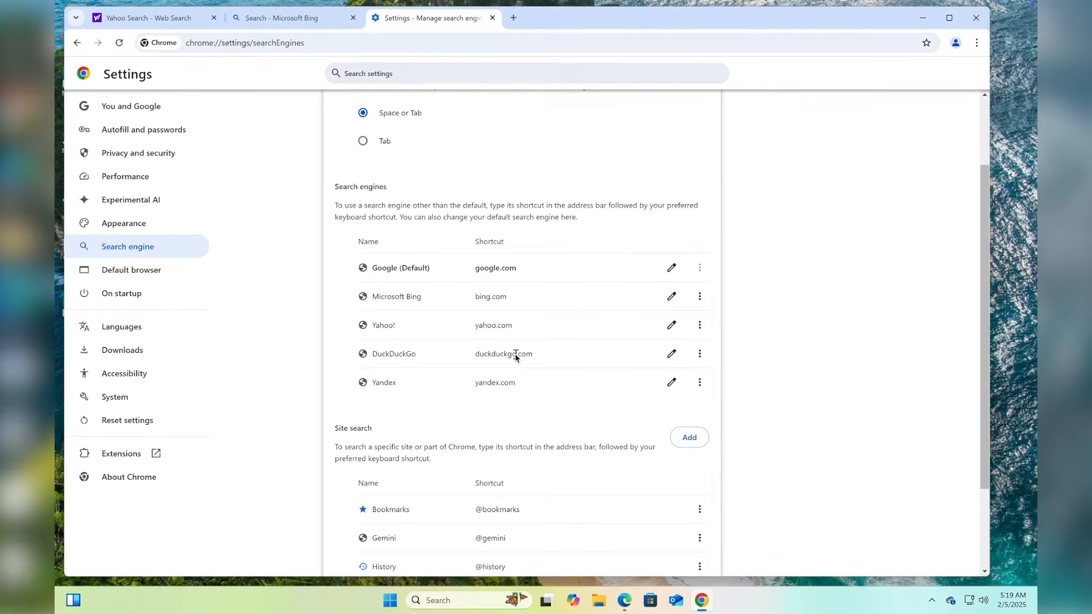
{"action": "left_click", "coordinate": [700, 297]}
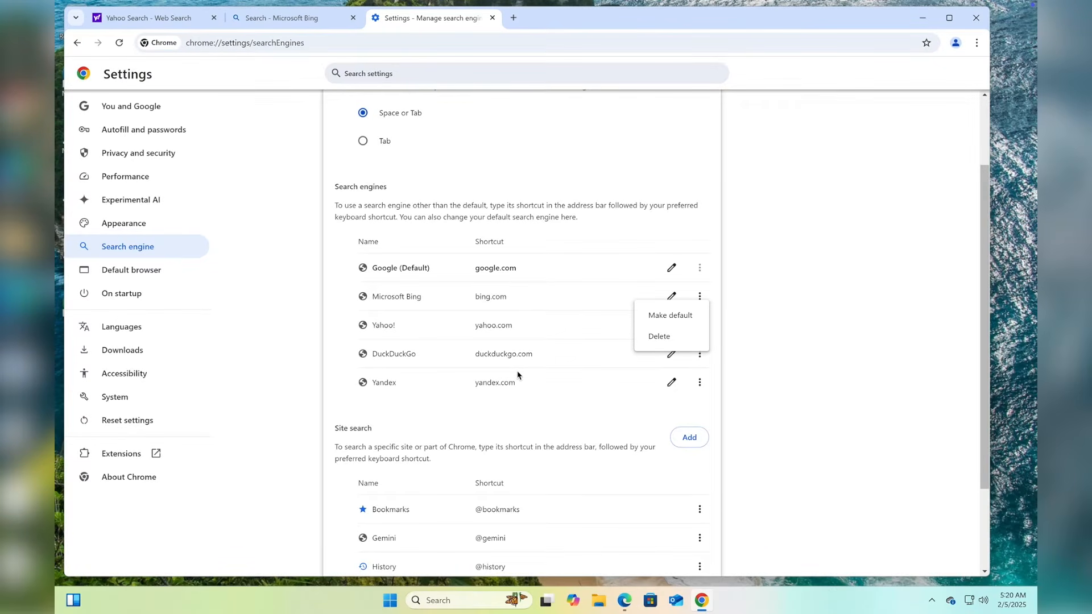
{"action": "left_click", "coordinate": [650, 336]}
{"action": "left_click", "coordinate": [647, 340]}
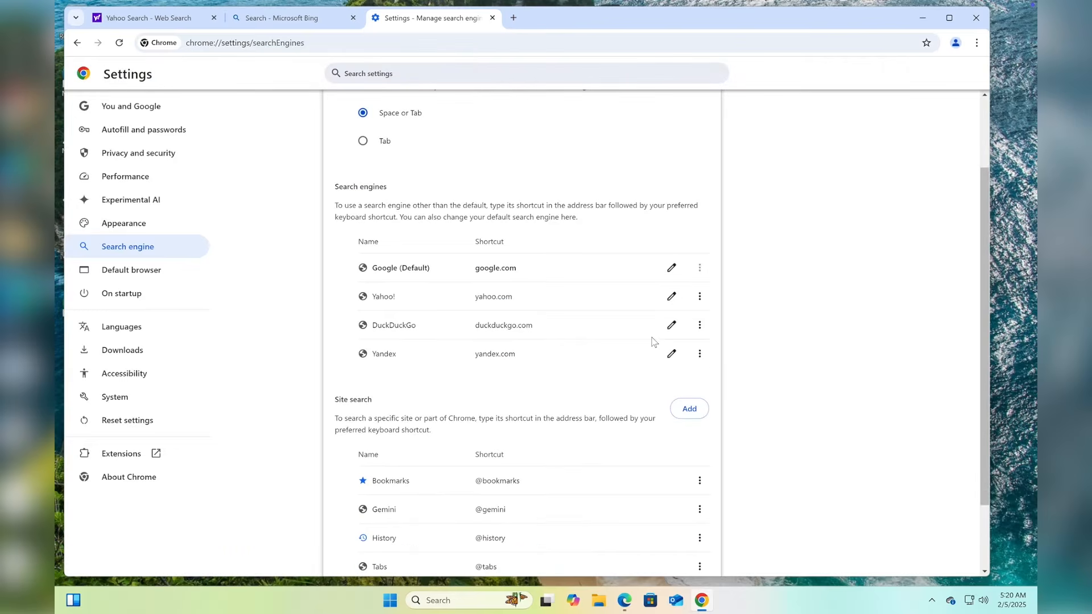
Delete Yahoo! and DuckDuckGo from the list of search engines
{"action": "left_click", "coordinate": [700, 296]}
{"action": "left_click", "coordinate": [660, 337]}
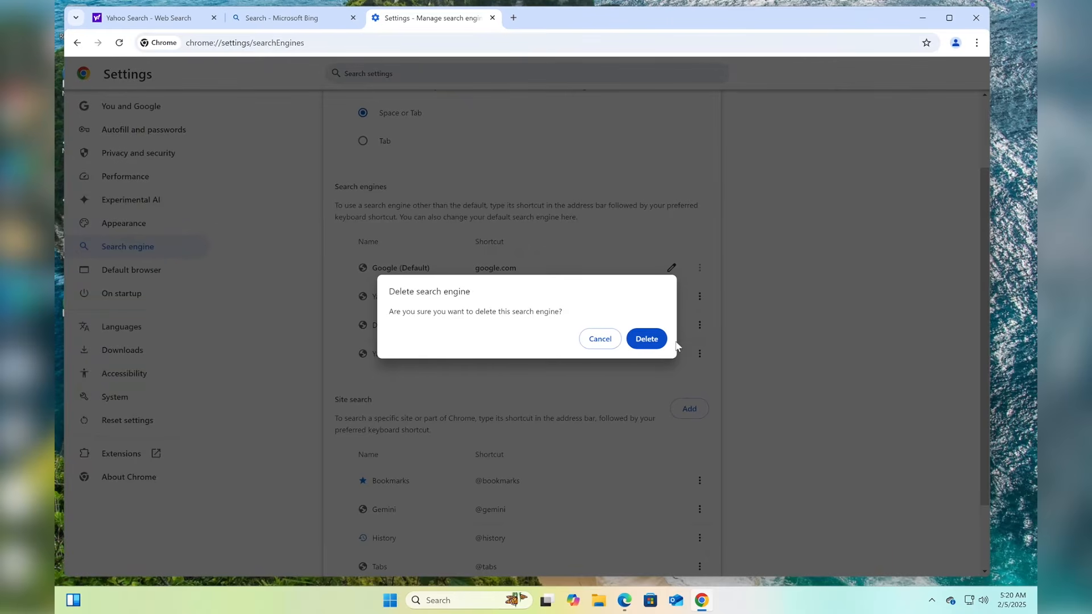
{"action": "left_click", "coordinate": [646, 339]}
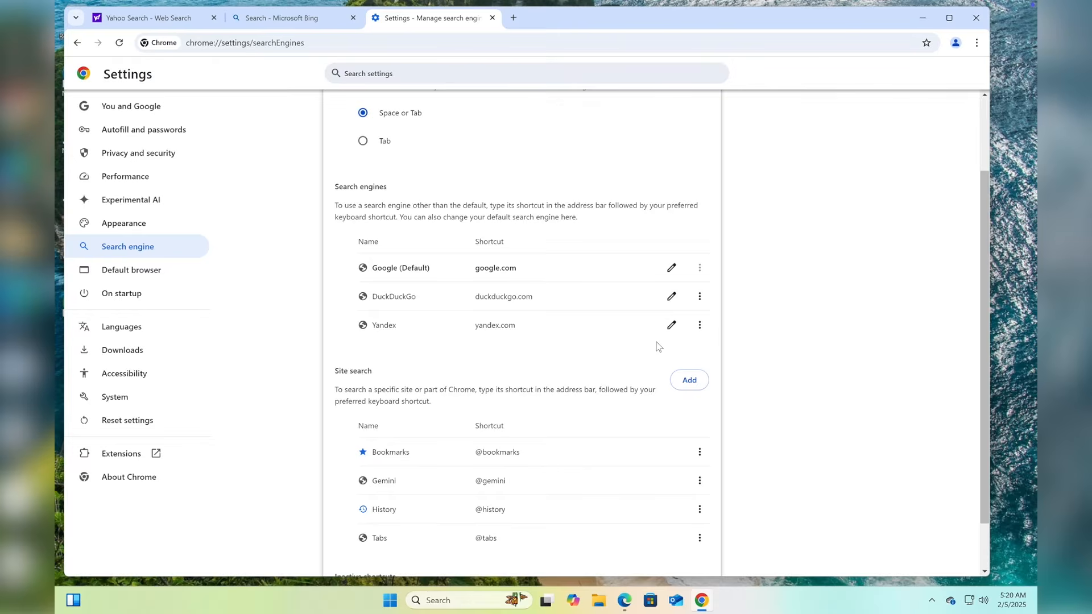
{"action": "left_click", "coordinate": [700, 296]}
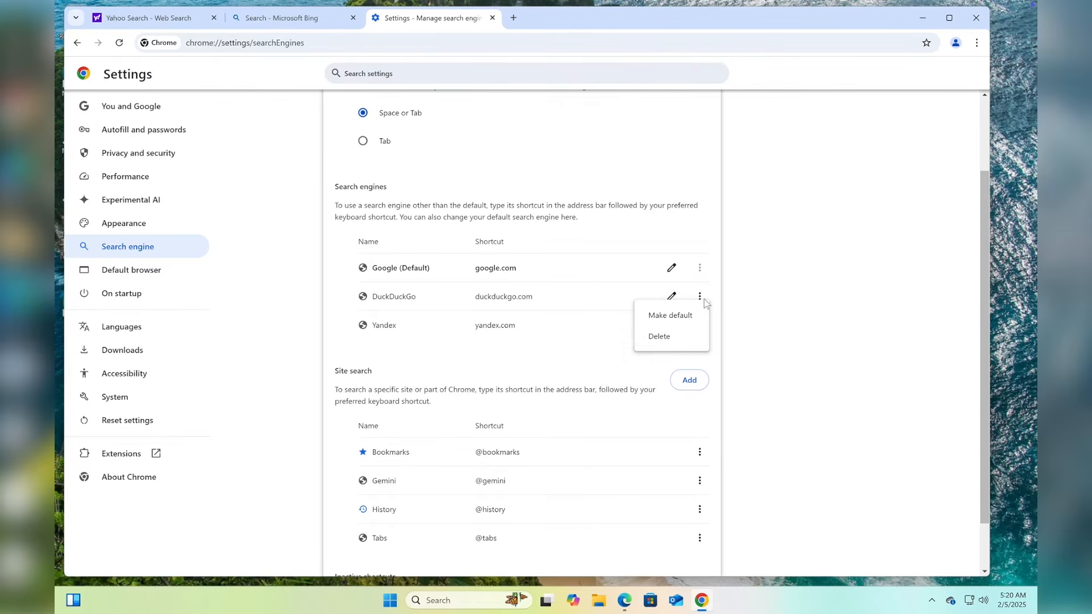
{"action": "left_click", "coordinate": [681, 336]}
{"action": "left_click", "coordinate": [648, 338]}
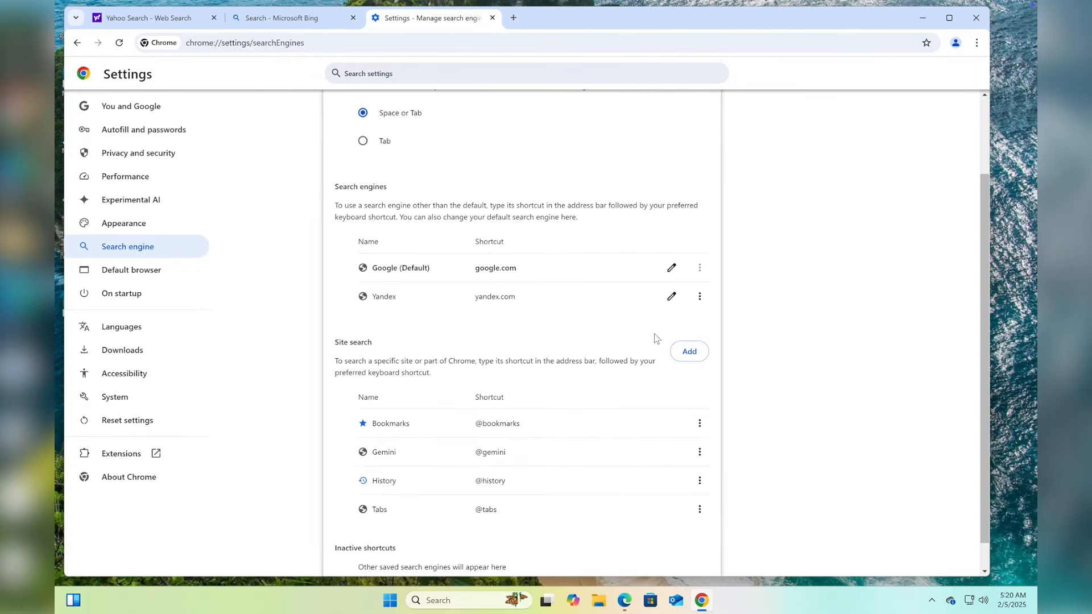
Delete Yandex from the list of search engines
{"action": "left_click", "coordinate": [699, 296]}
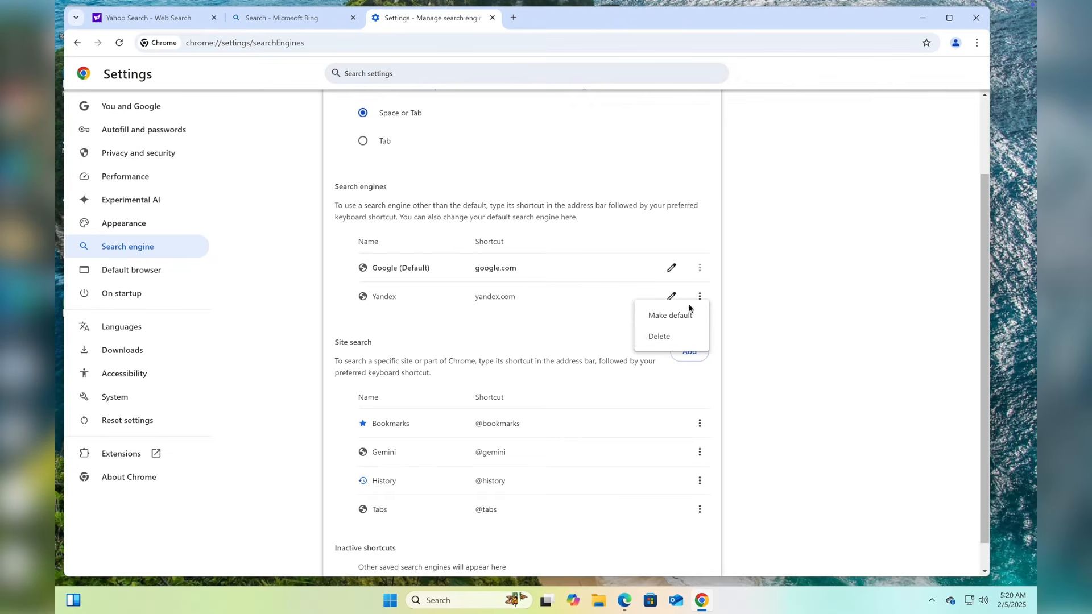
{"action": "left_click", "coordinate": [668, 337]}
{"action": "left_click", "coordinate": [648, 338]}
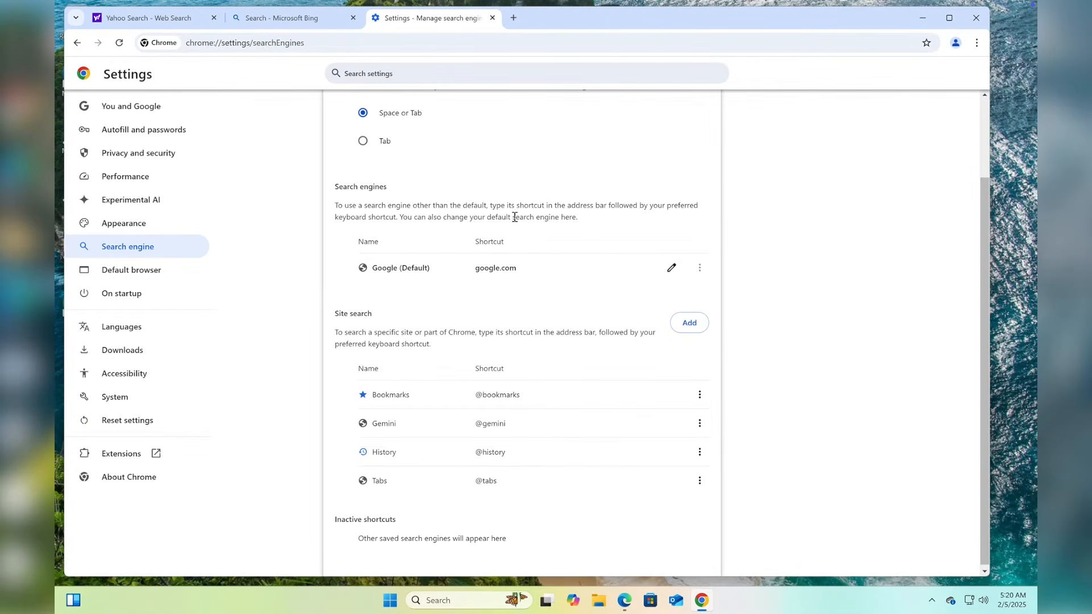
Review the managed search engines and site search shortcuts, and return to the main search engine settings
{"action": "scroll", "coordinate": [513, 219], "scroll_direction": "up", "scroll_amount": 2}
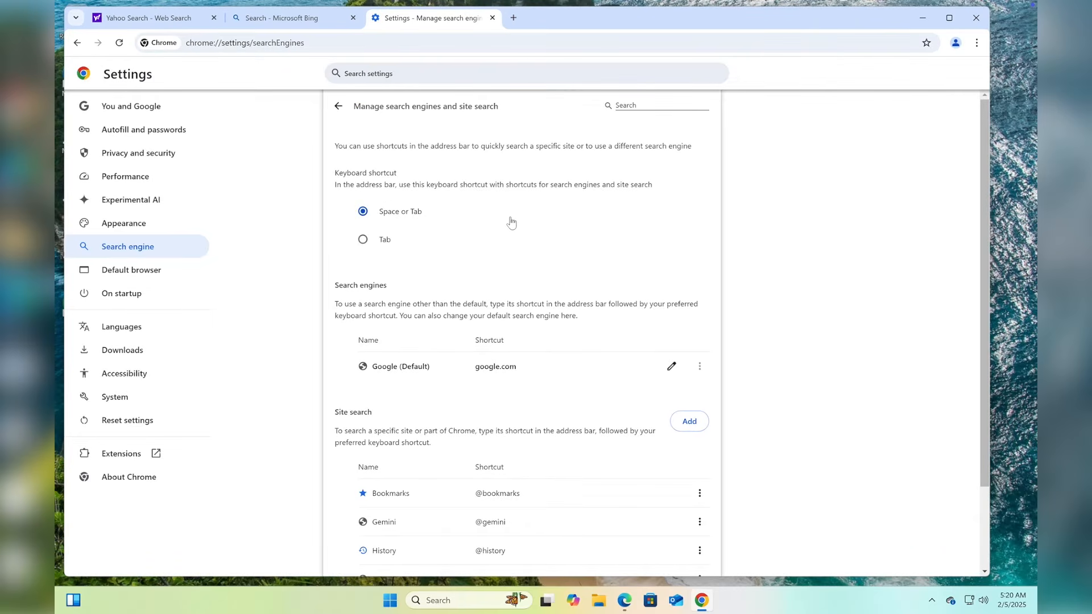
{"action": "scroll", "coordinate": [513, 381], "scroll_direction": "down", "scroll_amount": 2}
{"action": "scroll", "coordinate": [543, 278], "scroll_direction": "up", "scroll_amount": 2}
{"action": "left_click", "coordinate": [339, 106]}
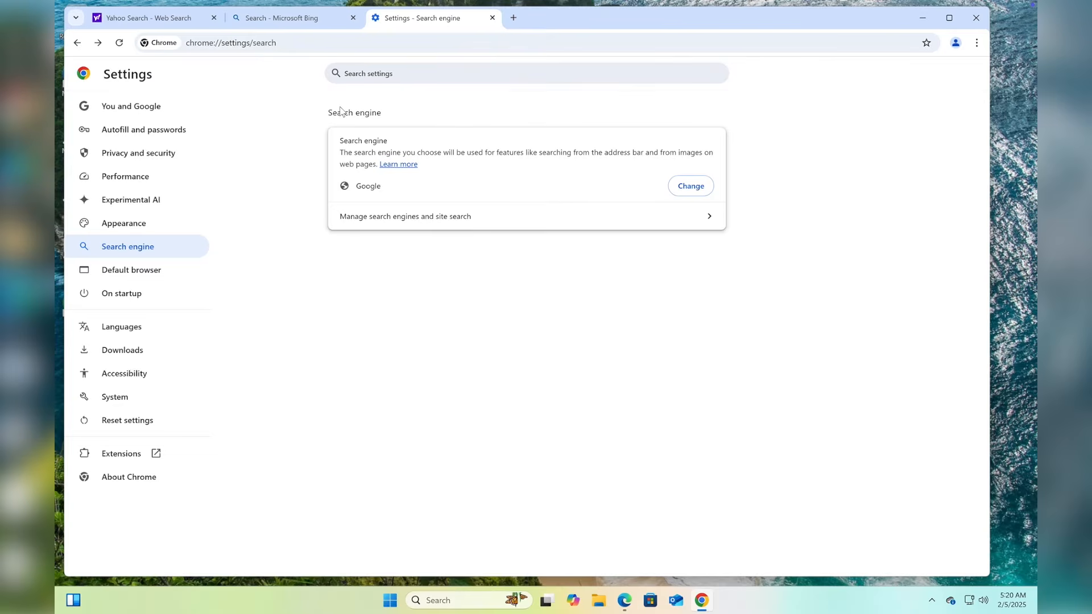
{"action": "left_click", "coordinate": [364, 226]}
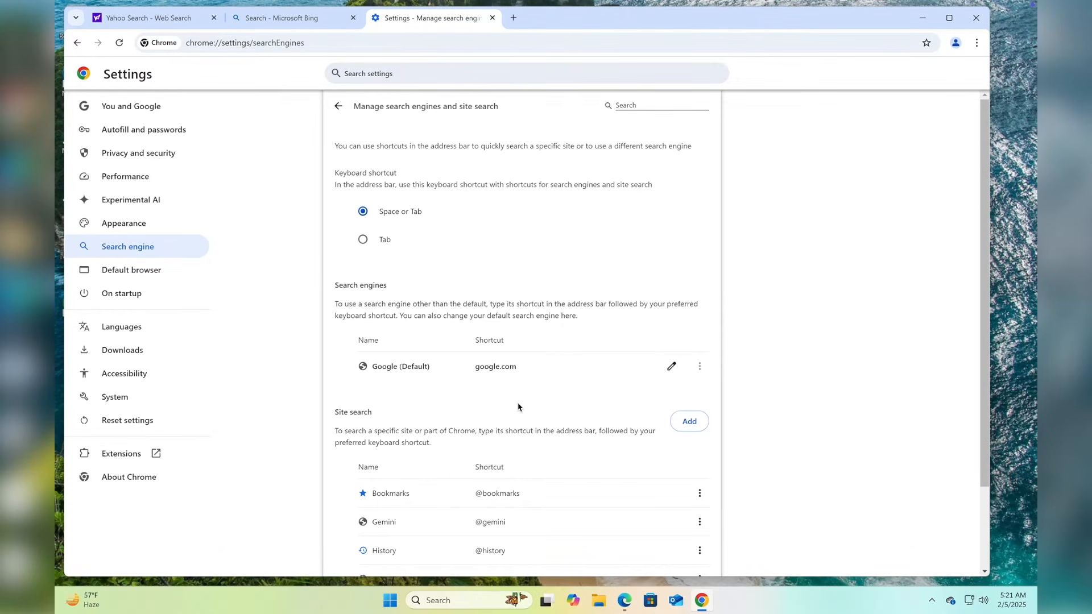
{"action": "left_click", "coordinate": [339, 106]}
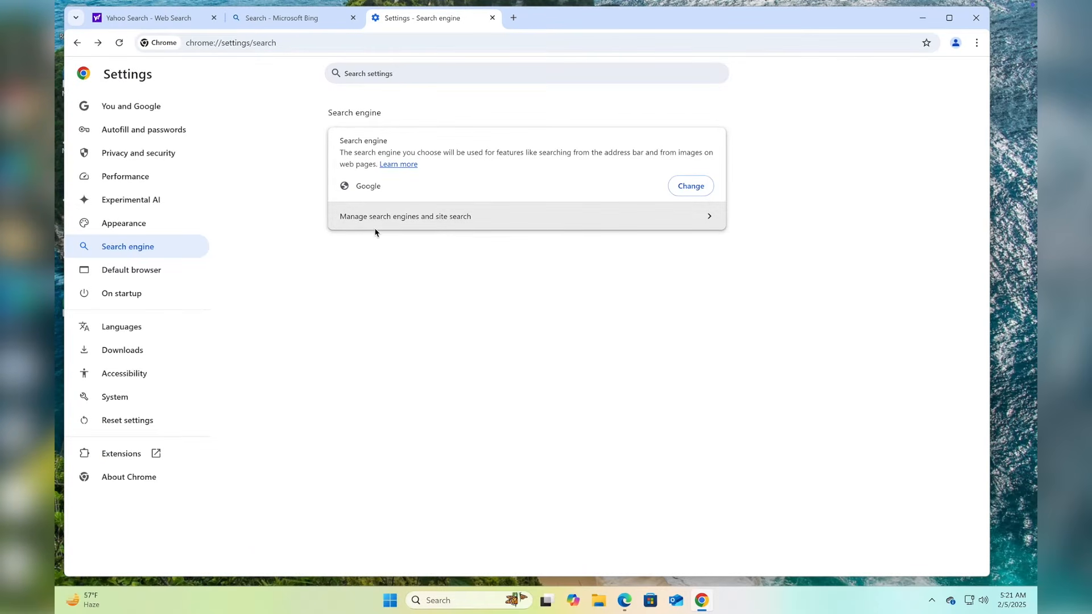
Check the browser's extensions page for installed extensions and close it
{"action": "left_click", "coordinate": [121, 455]}
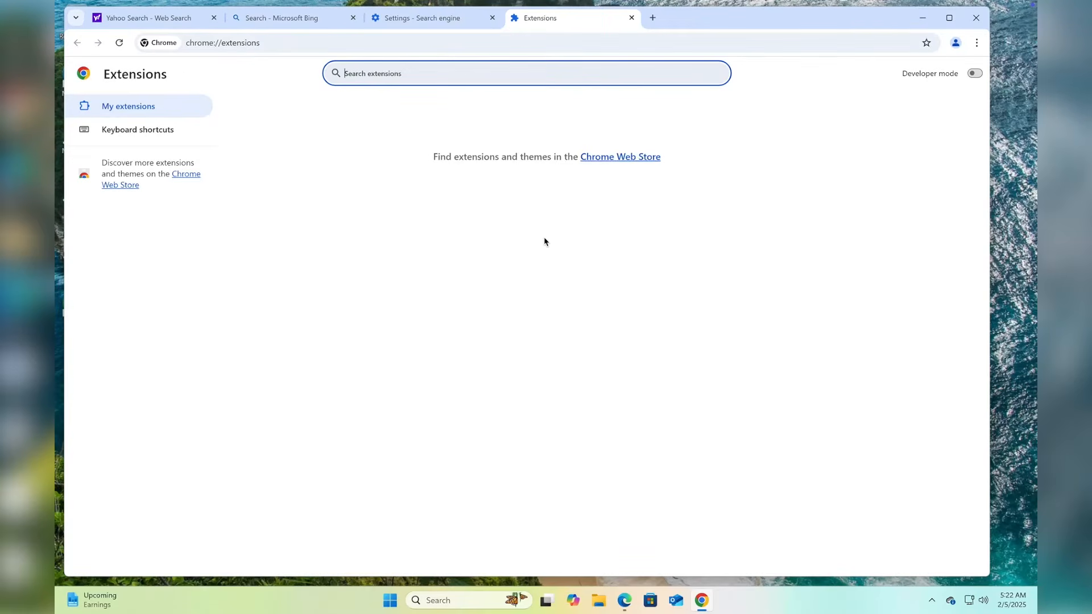
{"action": "left_click", "coordinate": [631, 19]}
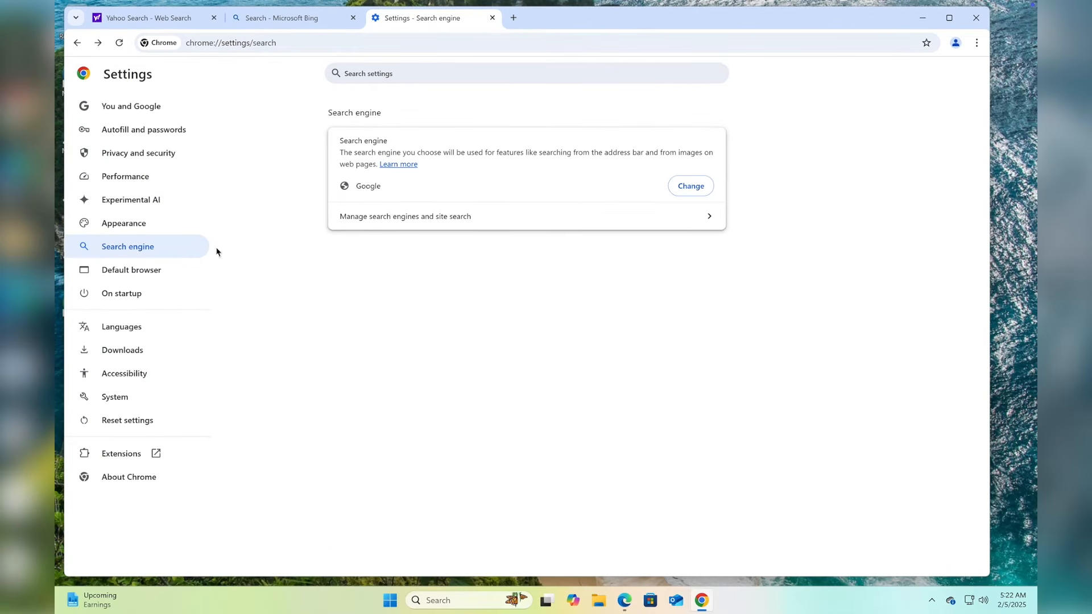
{"action": "left_click", "coordinate": [117, 292]}
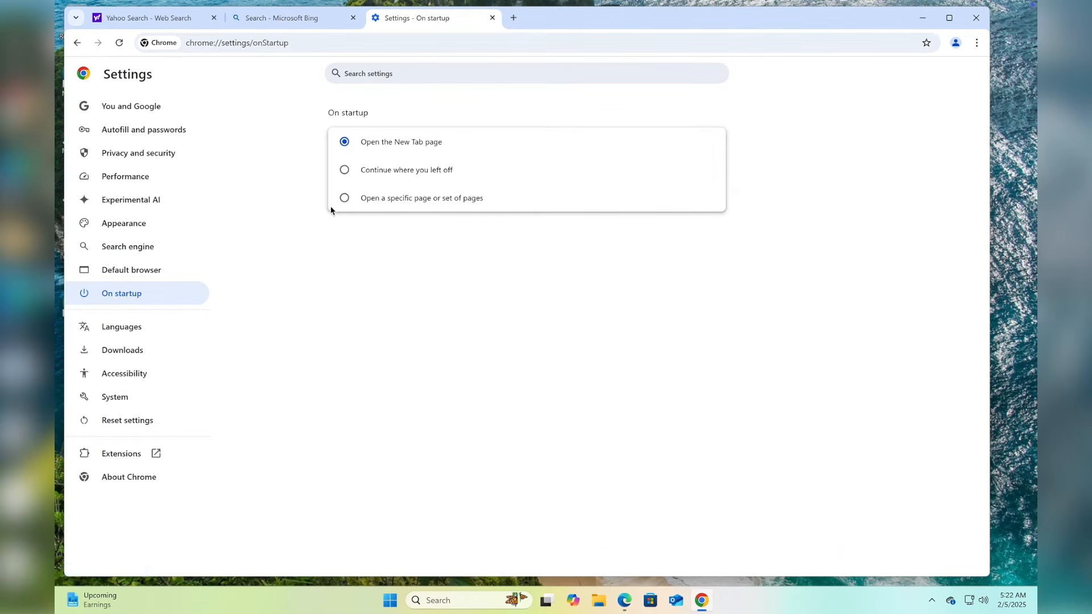
{"action": "left_click", "coordinate": [343, 199]}
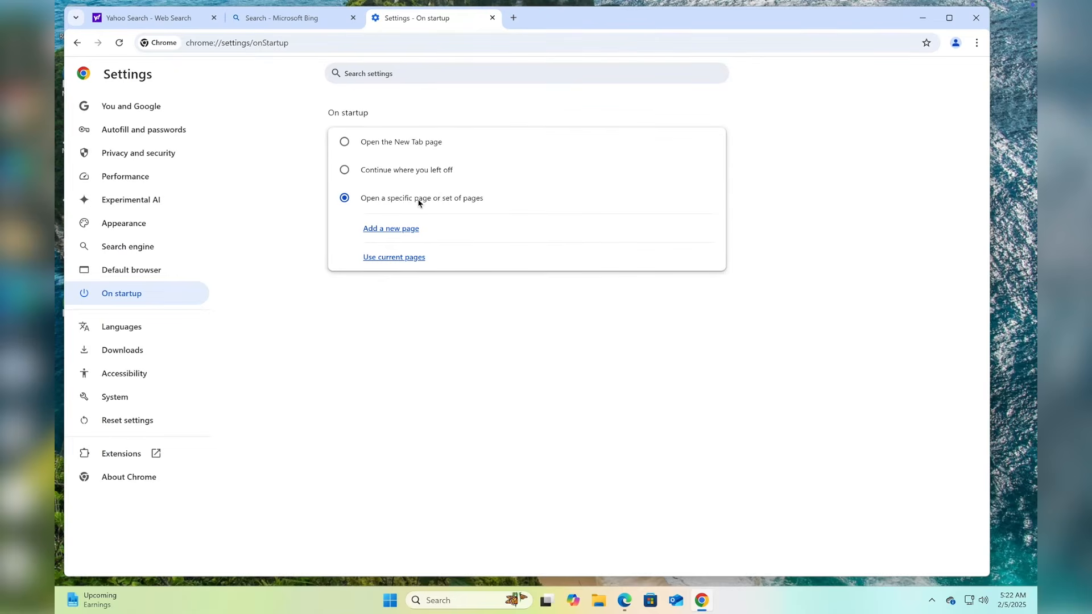
{"action": "left_click", "coordinate": [401, 230]}
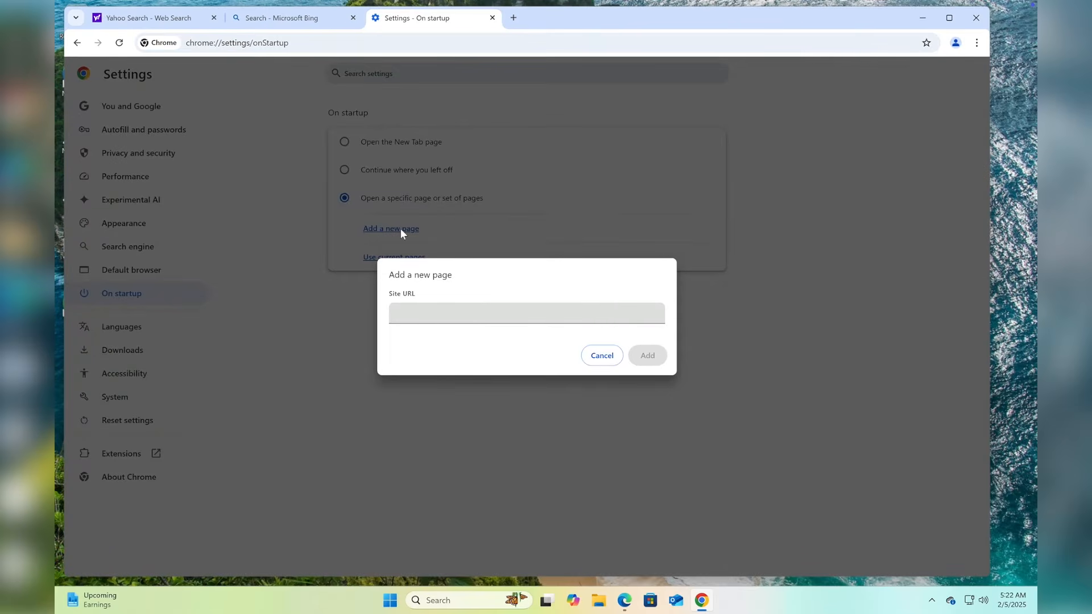
{"action": "left_click", "coordinate": [420, 311]}
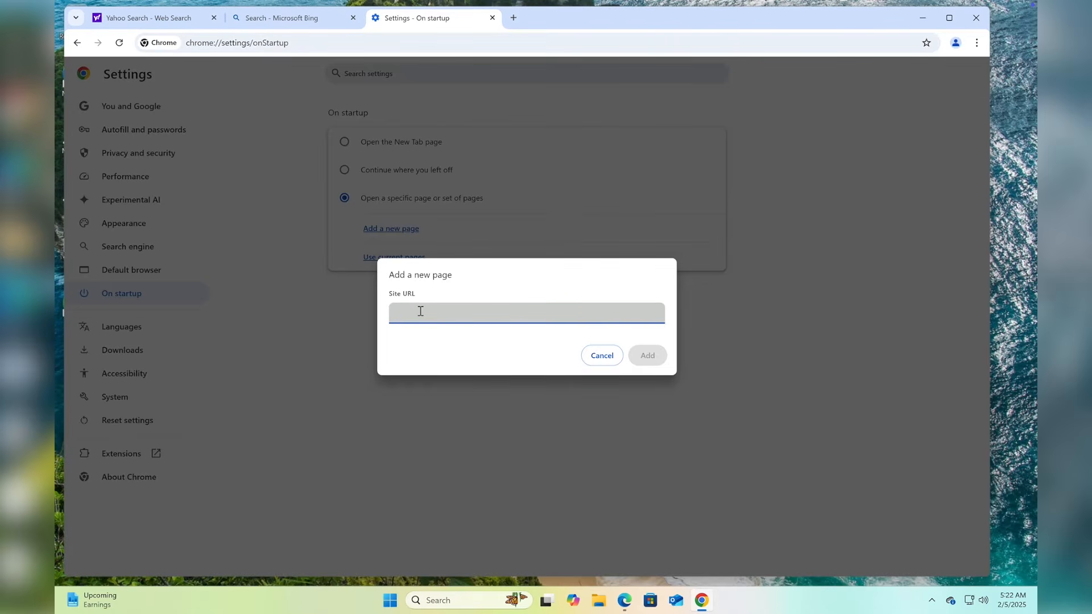
{"action": "type", "text": "www"}
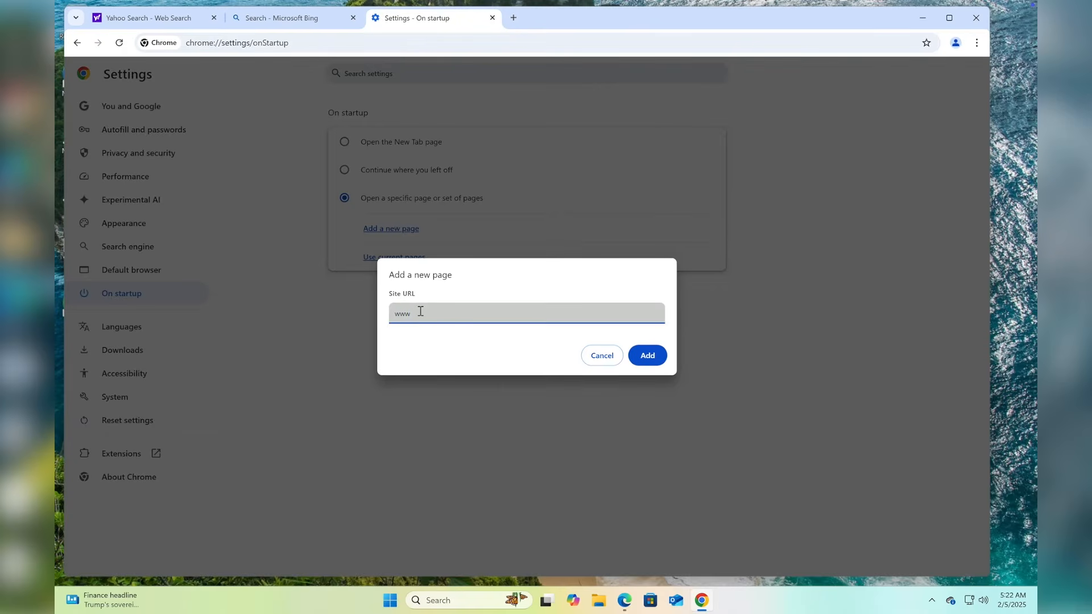
{"action": "type", "text": ".google.com"}
{"action": "left_click", "coordinate": [647, 355]}
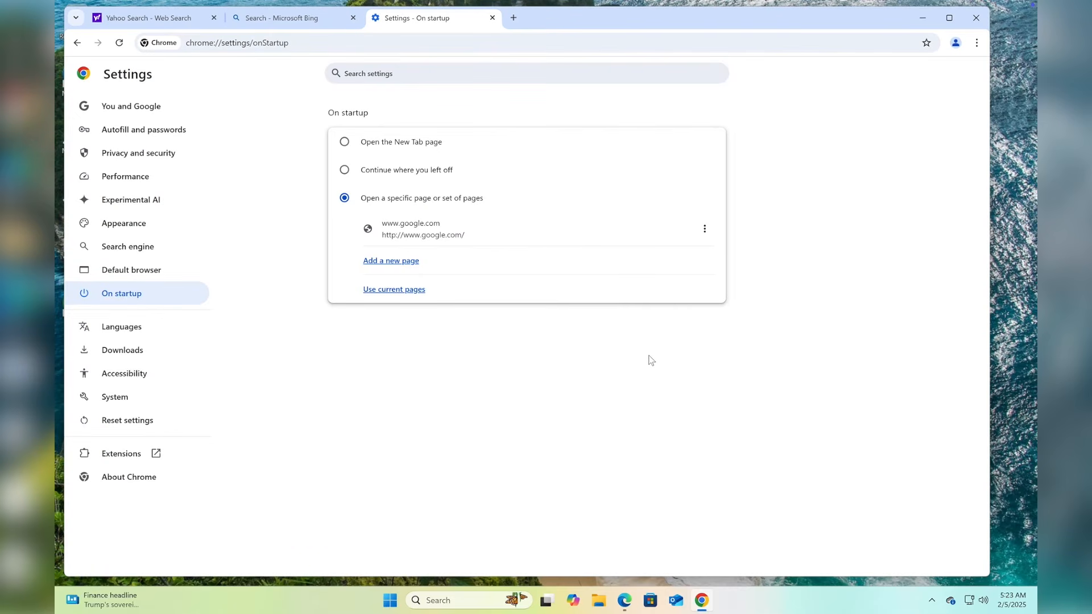
{"action": "left_click", "coordinate": [127, 299]}
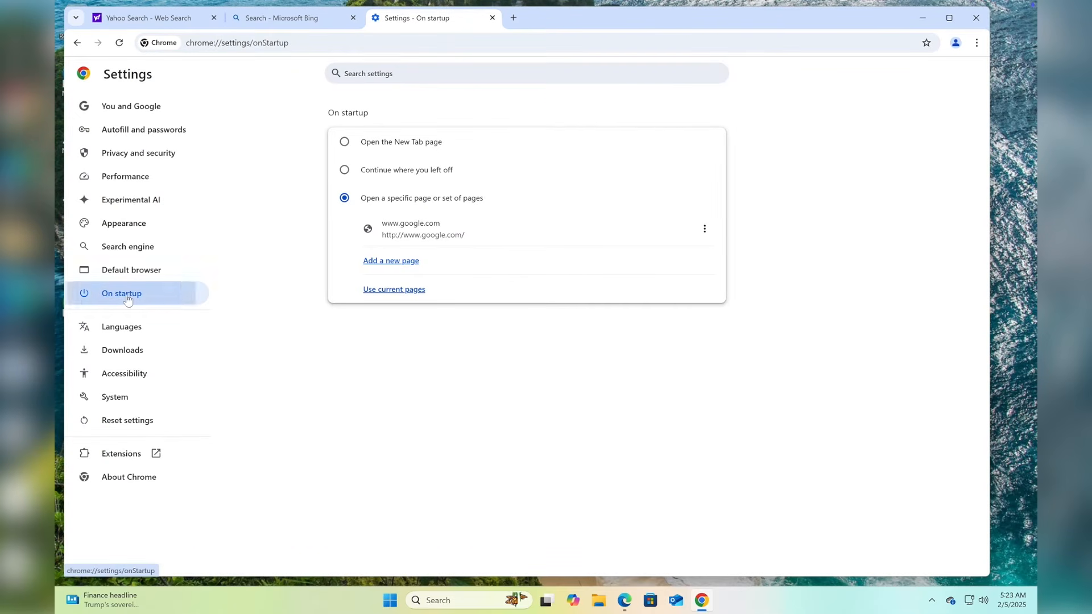
{"action": "left_click", "coordinate": [129, 113]}
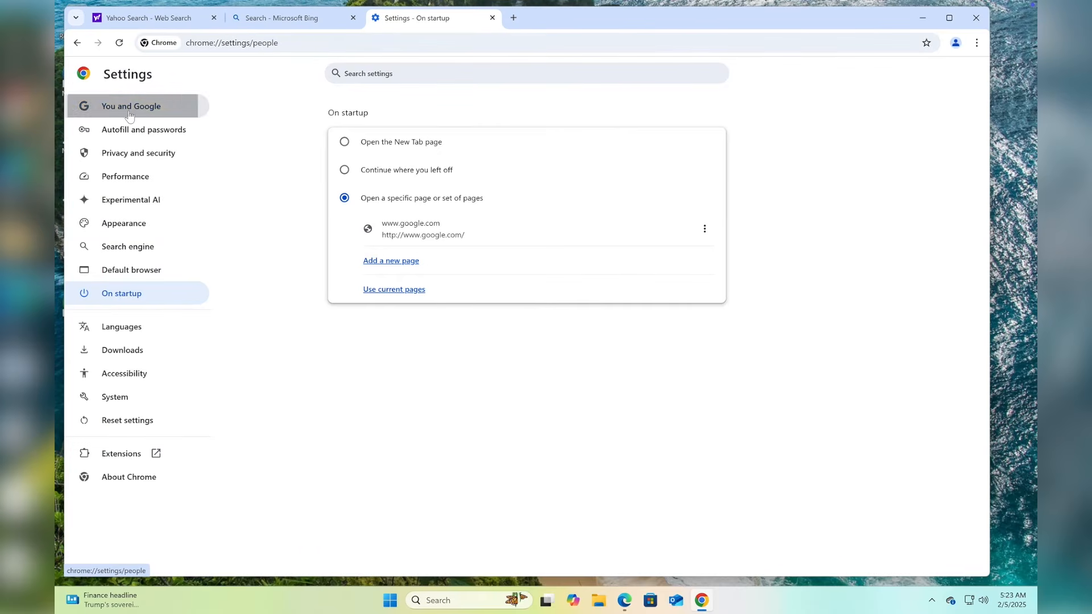
{"action": "left_click", "coordinate": [122, 293]}
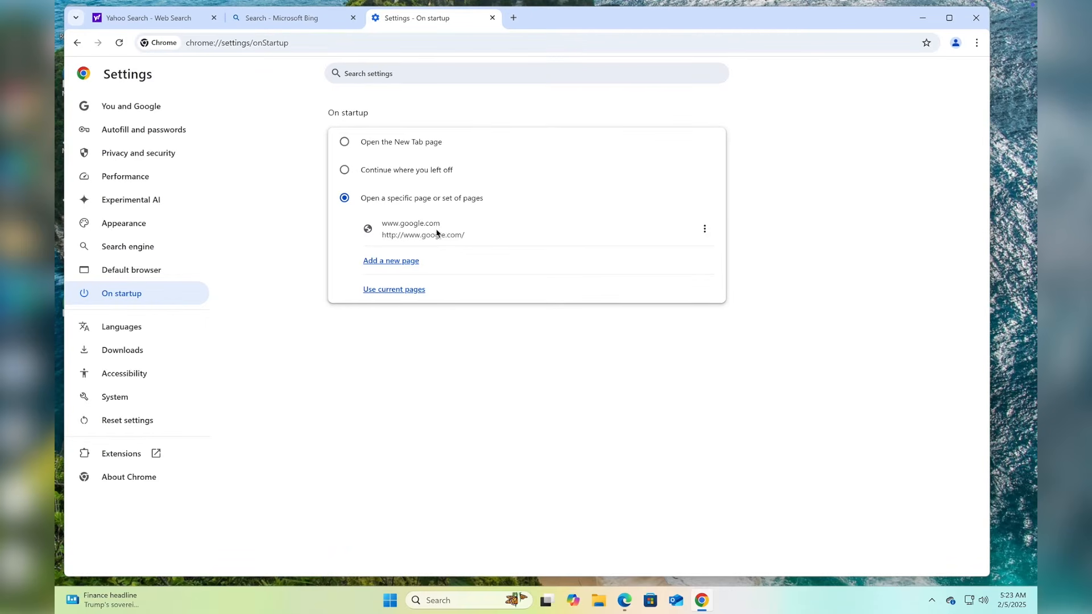
{"action": "left_click", "coordinate": [393, 265]}
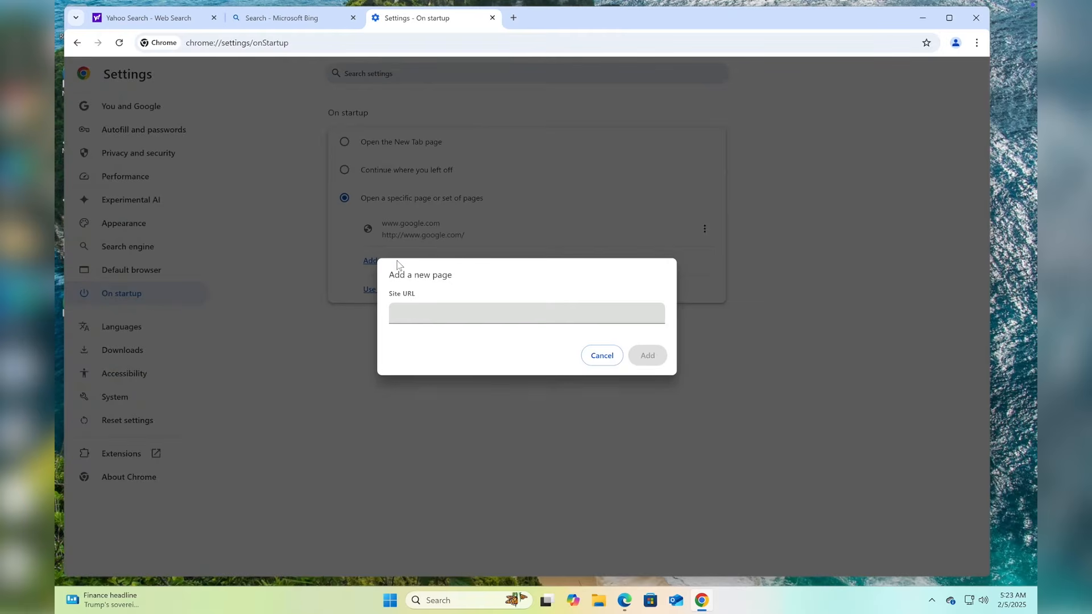
{"action": "left_click", "coordinate": [595, 355]}
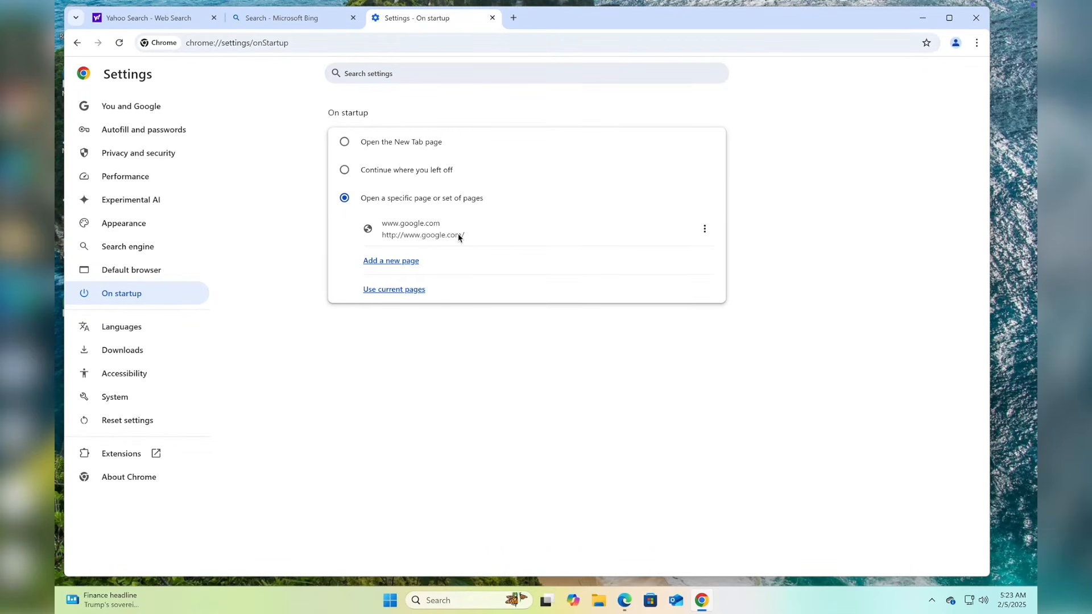
Search Windows for "uninstall" and open Add or remove programs
{"action": "left_click", "coordinate": [390, 601]}
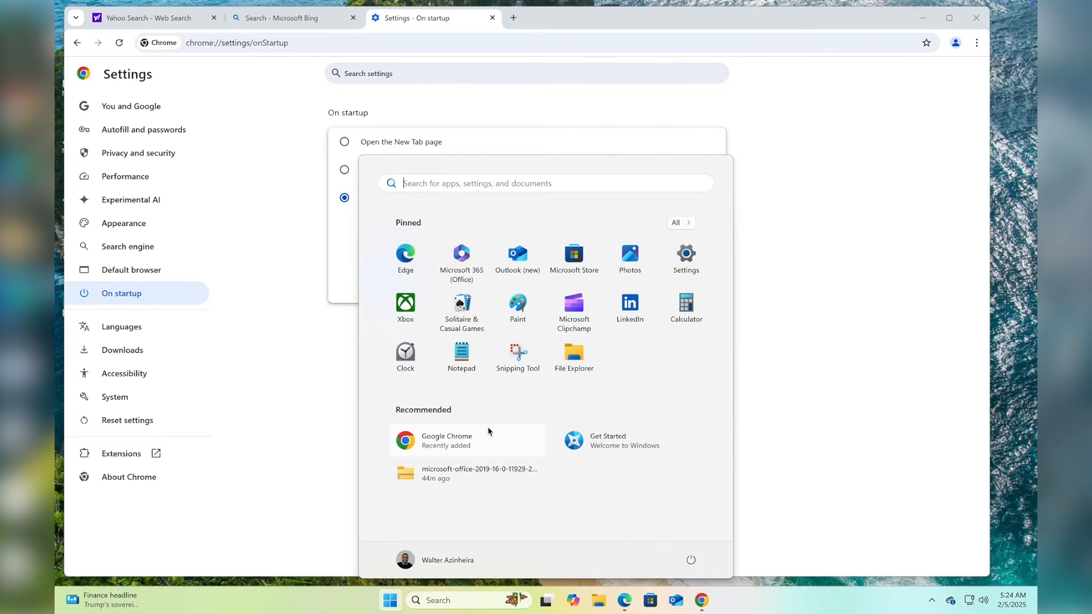
{"action": "type", "text": "unnn"}
{"action": "key", "text": "BackSpace"}
{"action": "key", "text": "BackSpace"}
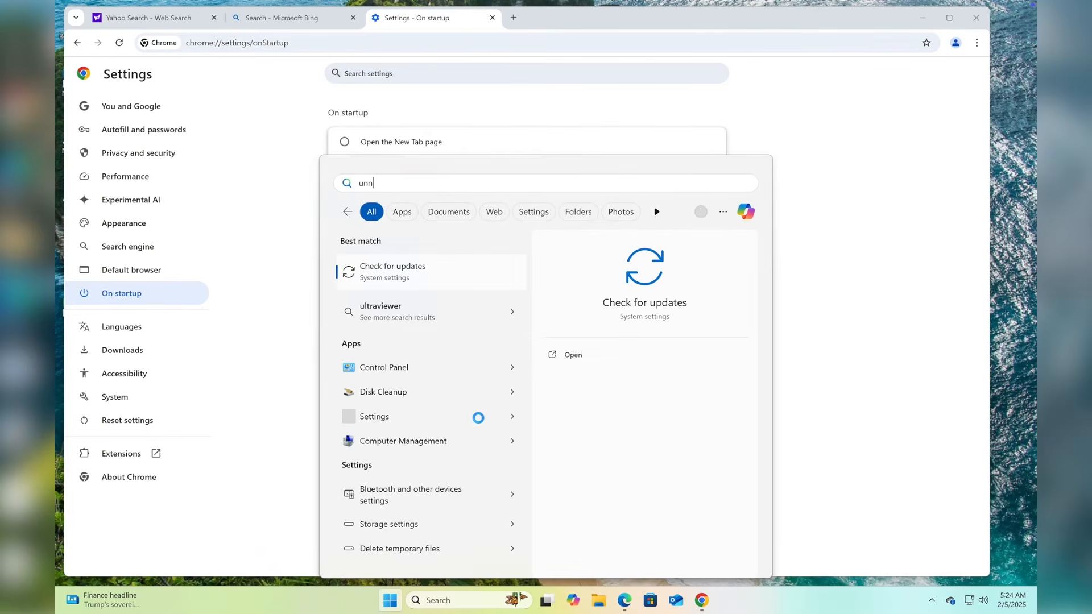
{"action": "type", "text": "install"}
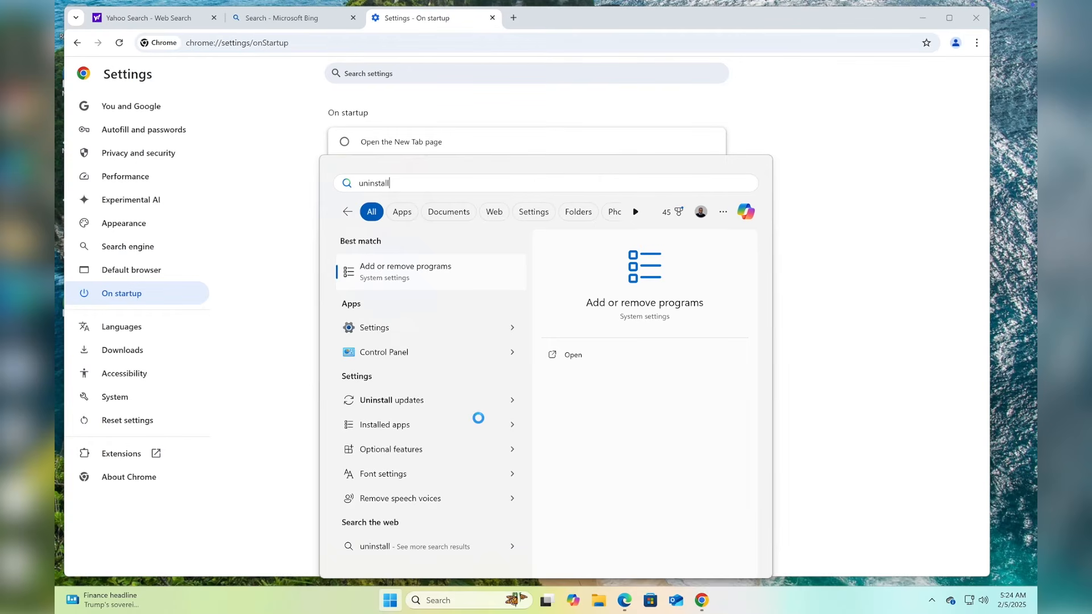
{"action": "left_click", "coordinate": [398, 273]}
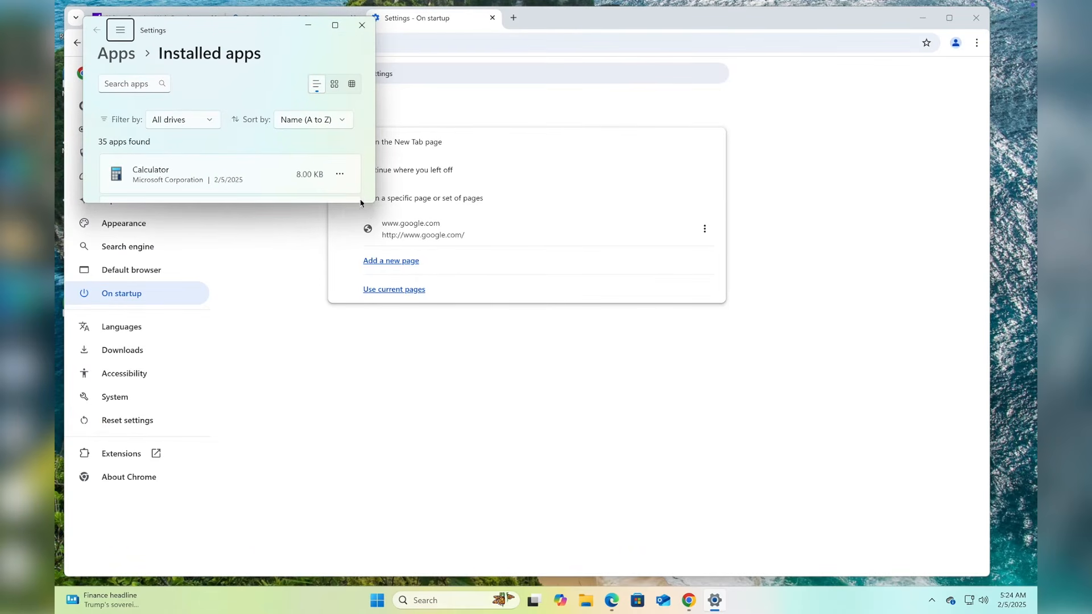
Examine the full list of installed apps for suspicious programs, and close the Windows Settings window
{"action": "scroll", "coordinate": [348, 183], "scroll_direction": "down", "scroll_amount": 5}
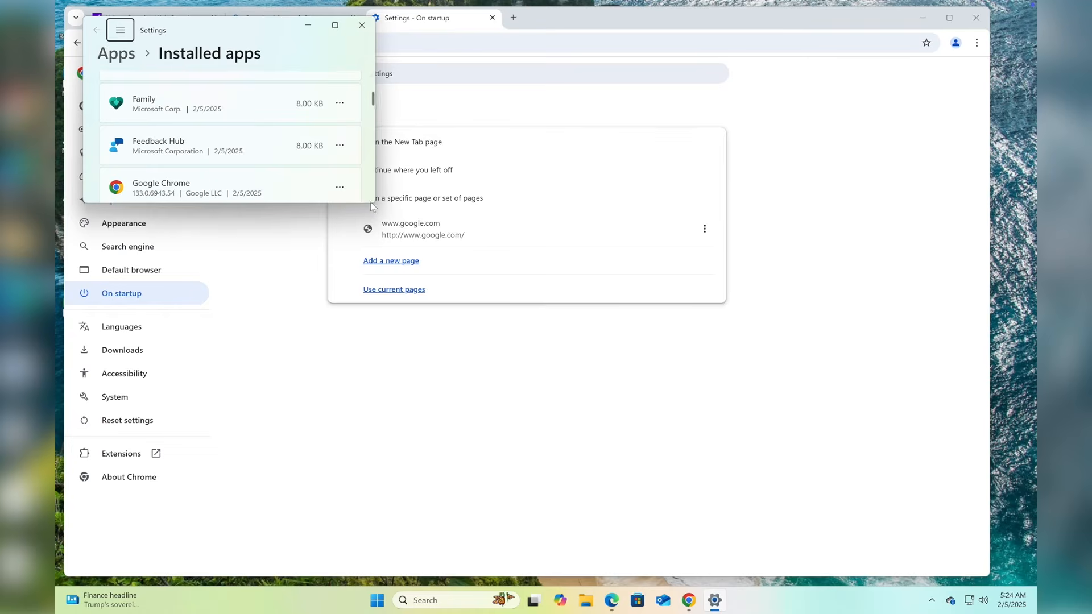
{"action": "scroll", "coordinate": [371, 206], "scroll_direction": "down", "scroll_amount": 1}
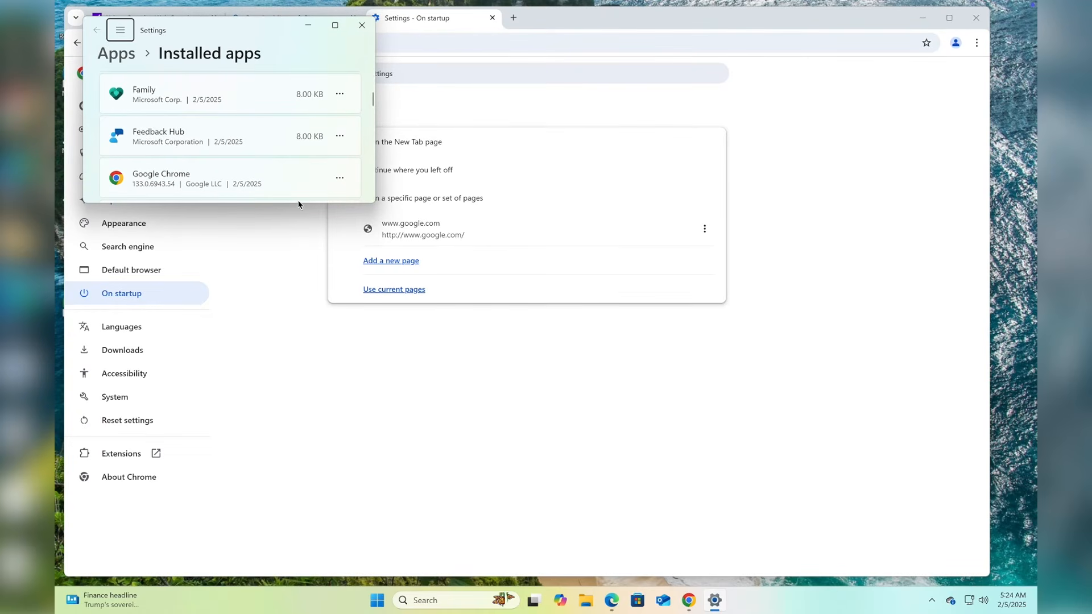
{"action": "left_click", "coordinate": [342, 28]}
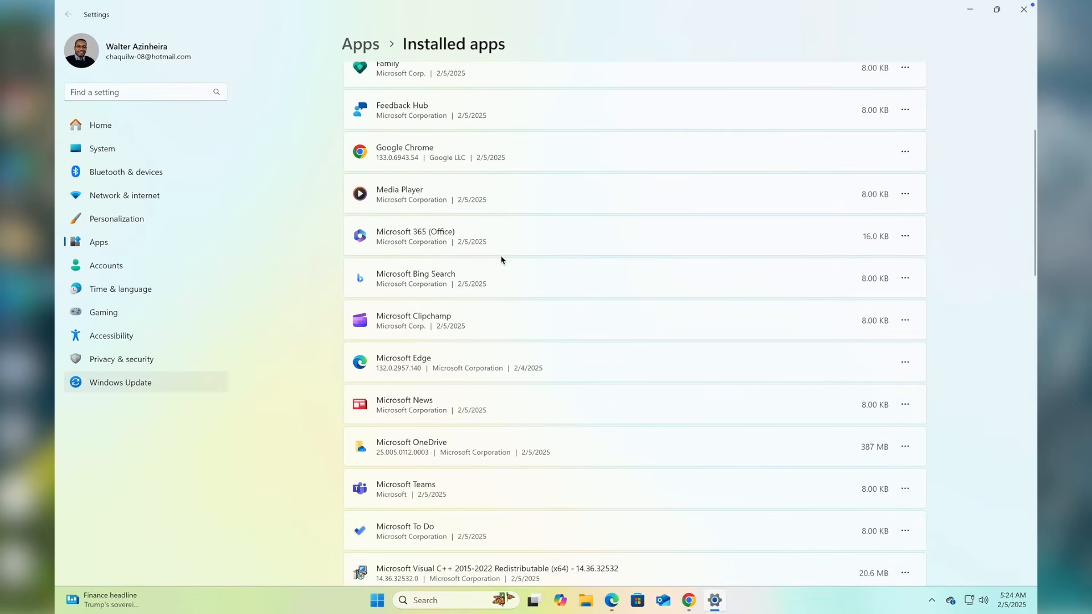
{"action": "scroll", "coordinate": [556, 316], "scroll_direction": "down", "scroll_amount": 12}
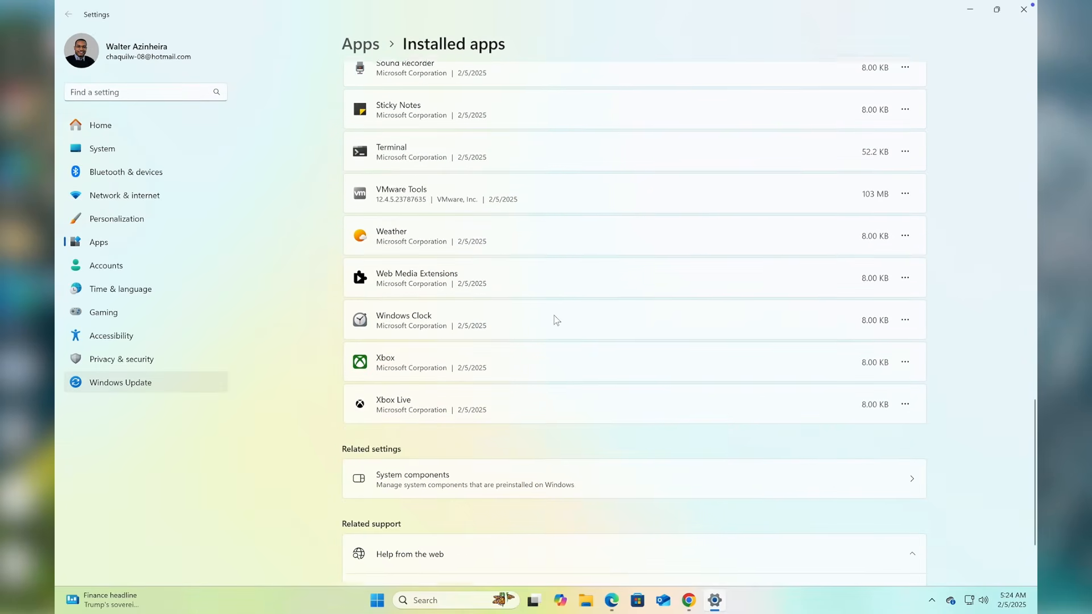
{"action": "scroll", "coordinate": [556, 319], "scroll_direction": "up", "scroll_amount": 15}
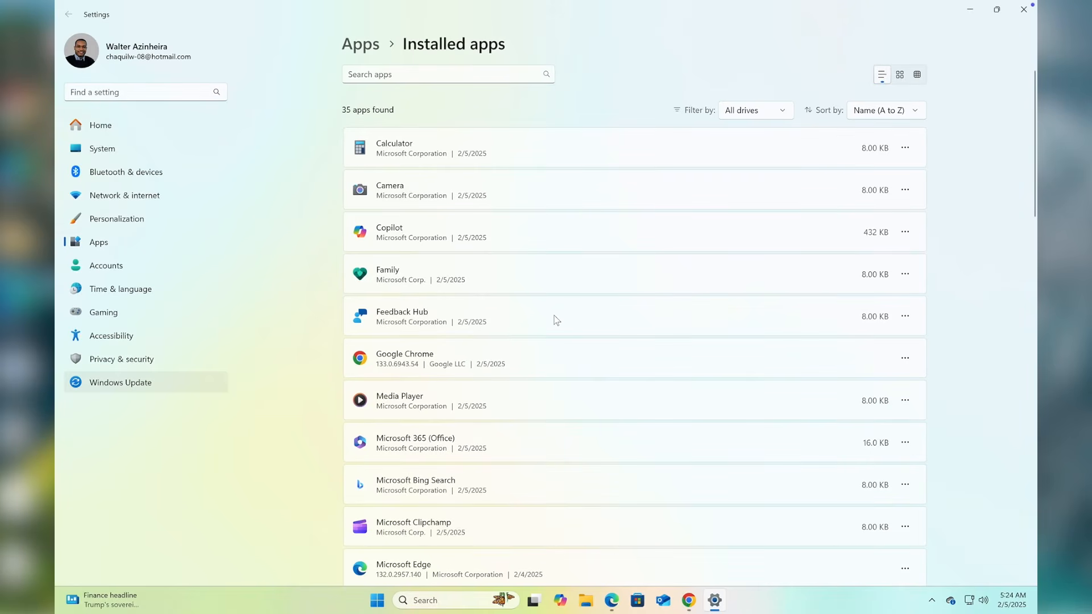
{"action": "scroll", "coordinate": [556, 320], "scroll_direction": "down", "scroll_amount": 15}
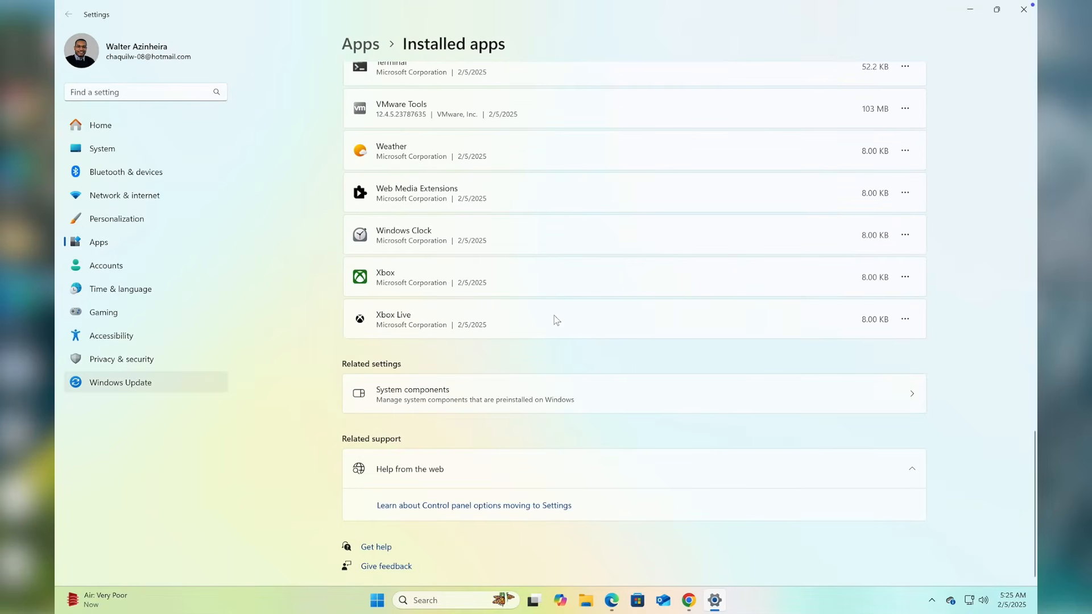
{"action": "left_click", "coordinate": [1022, 12]}
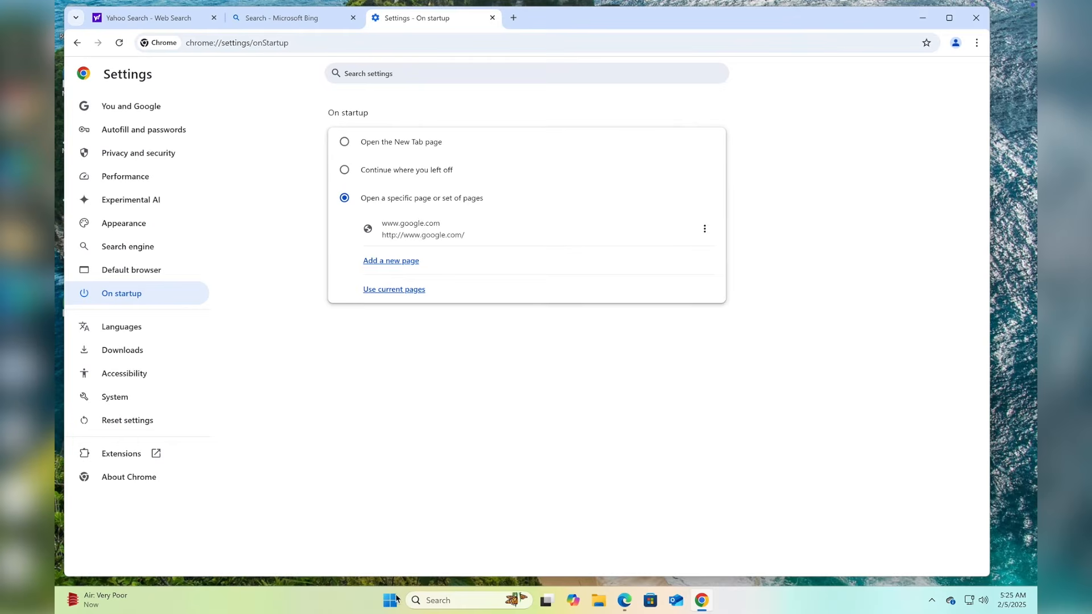
Run appwiz.cpl to check the installed programs in Programs and Features, and close the window
{"action": "left_click", "coordinate": [391, 599]}
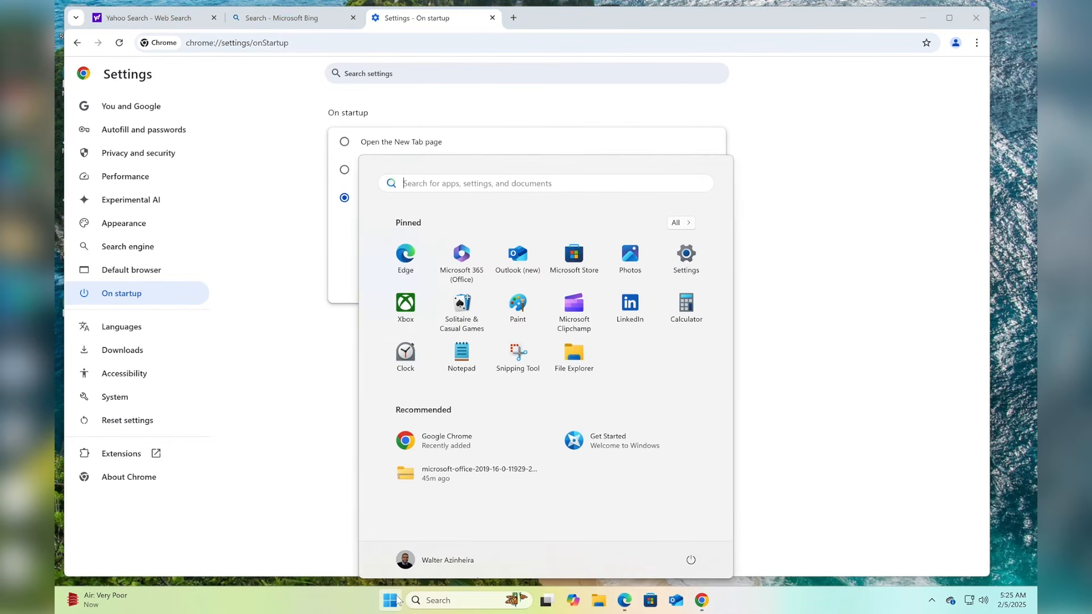
{"action": "type", "text": "run"}
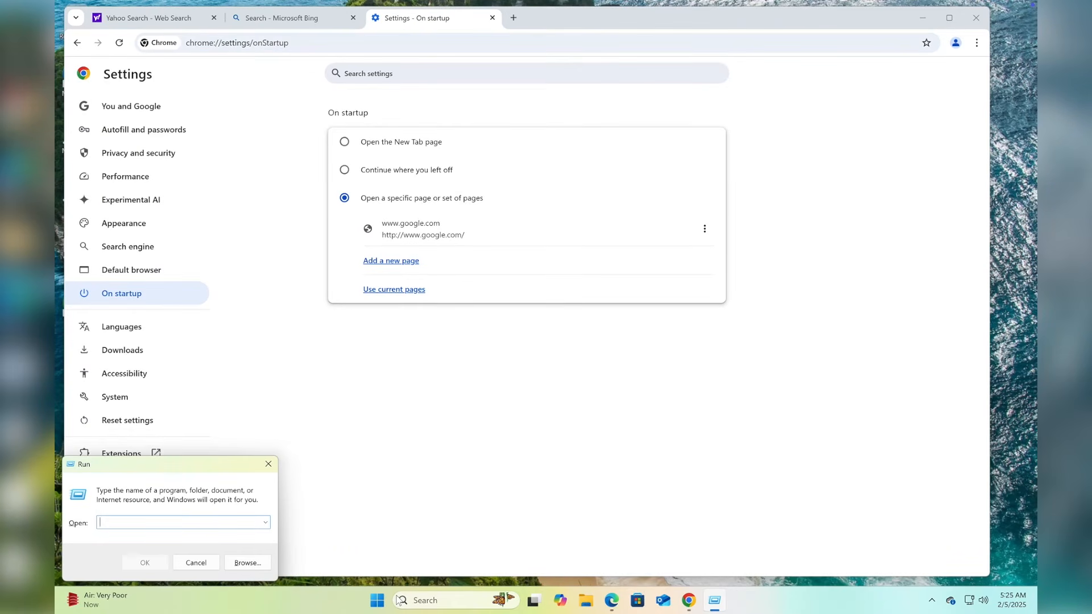
{"action": "type", "text": "appwiz.cpl"}
{"action": "left_click", "coordinate": [154, 564]}
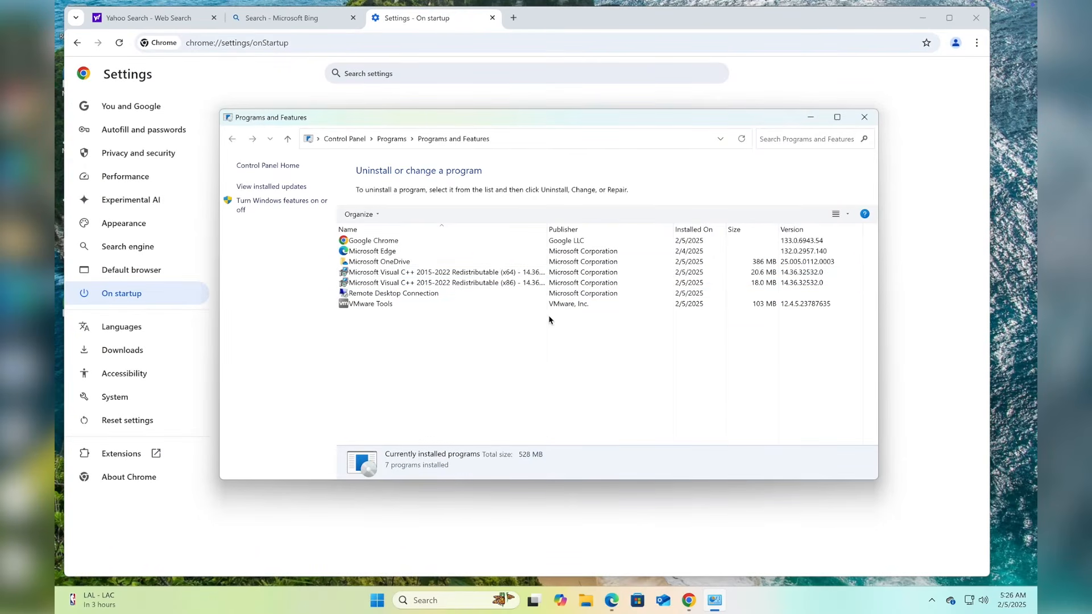
{"action": "left_click", "coordinate": [871, 118]}
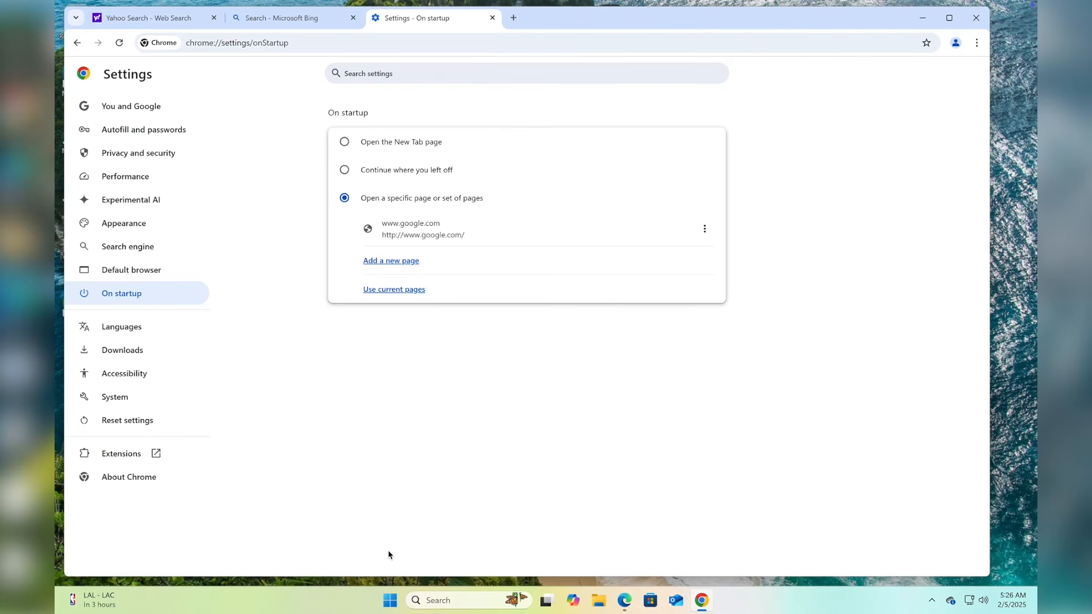
Search for Windows Security and open its Virus & threat protection page
{"action": "left_click", "coordinate": [390, 600]}
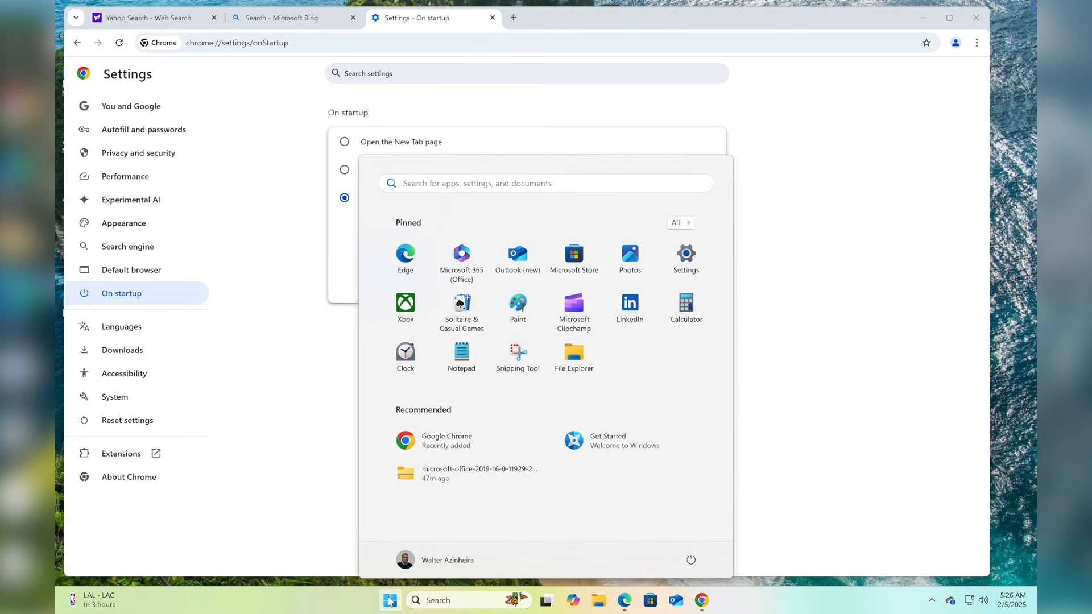
{"action": "type", "text": "windows see"}
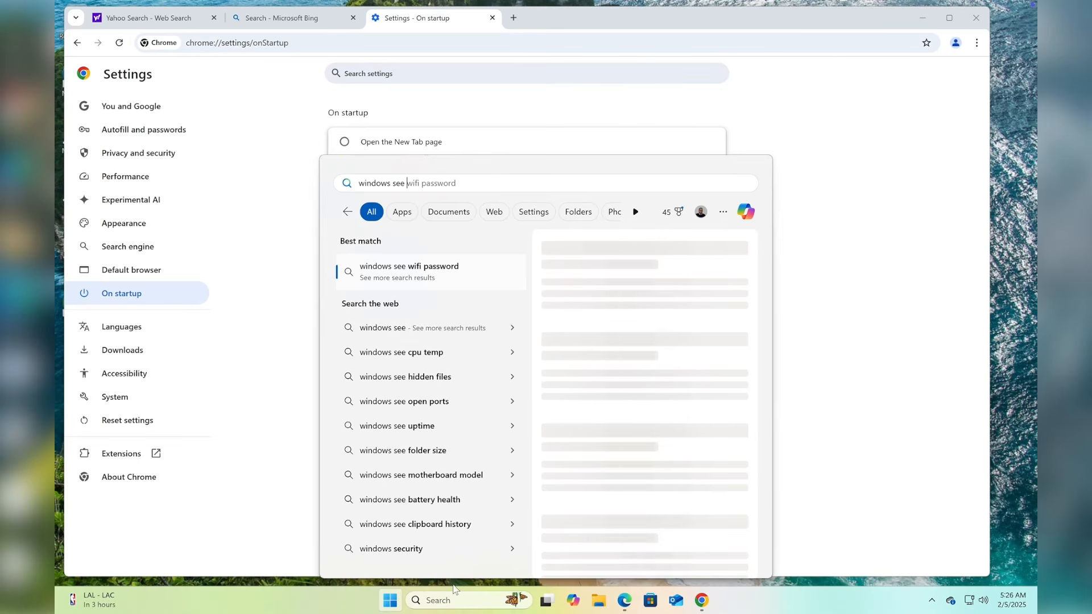
{"action": "key", "text": "BackSpace"}
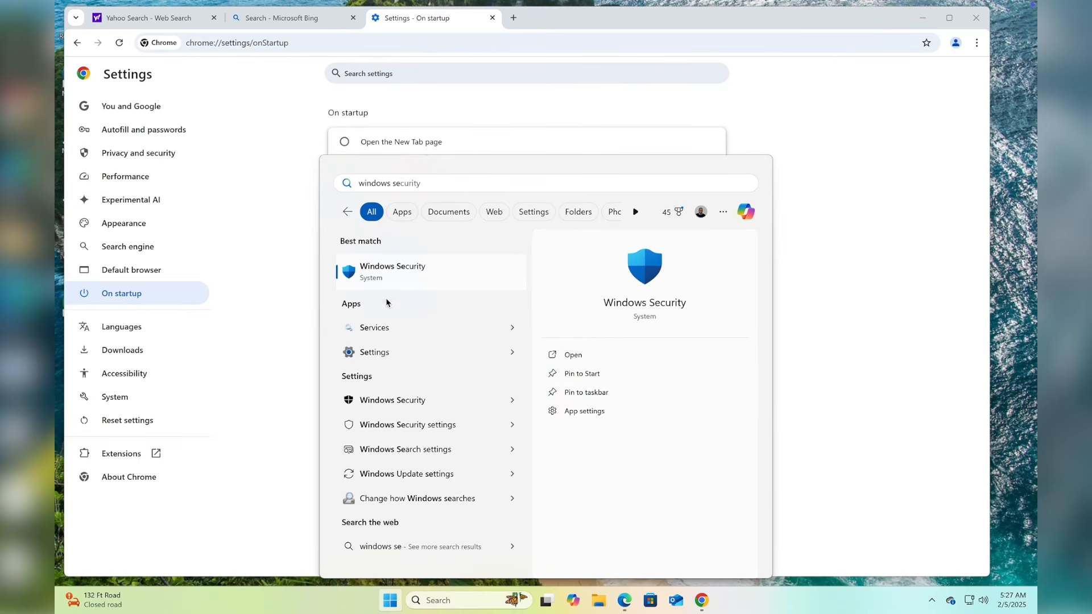
{"action": "left_click", "coordinate": [391, 282]}
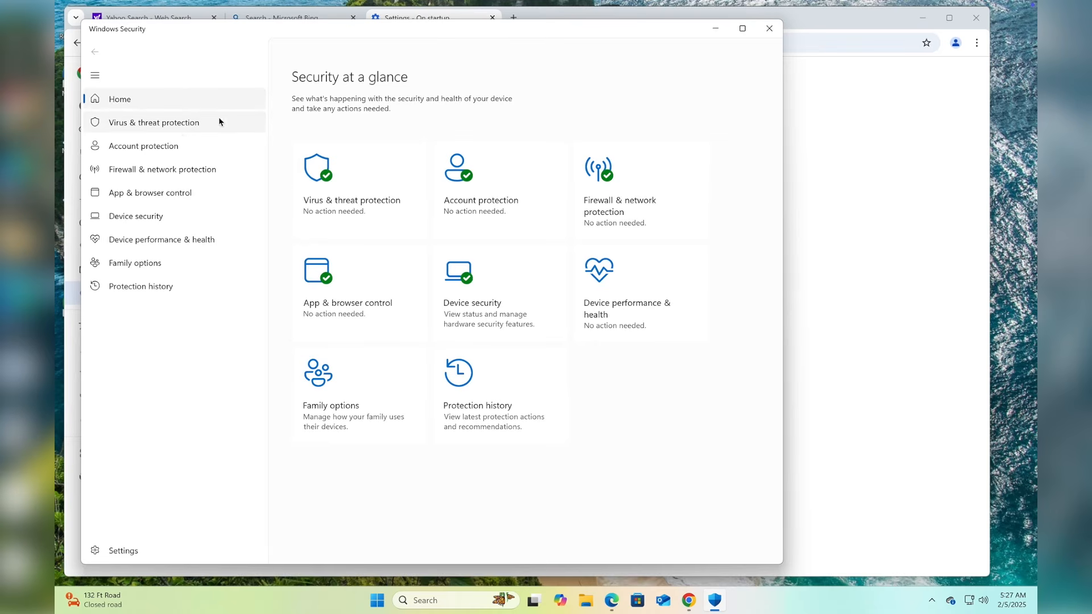
{"action": "left_click", "coordinate": [180, 133]}
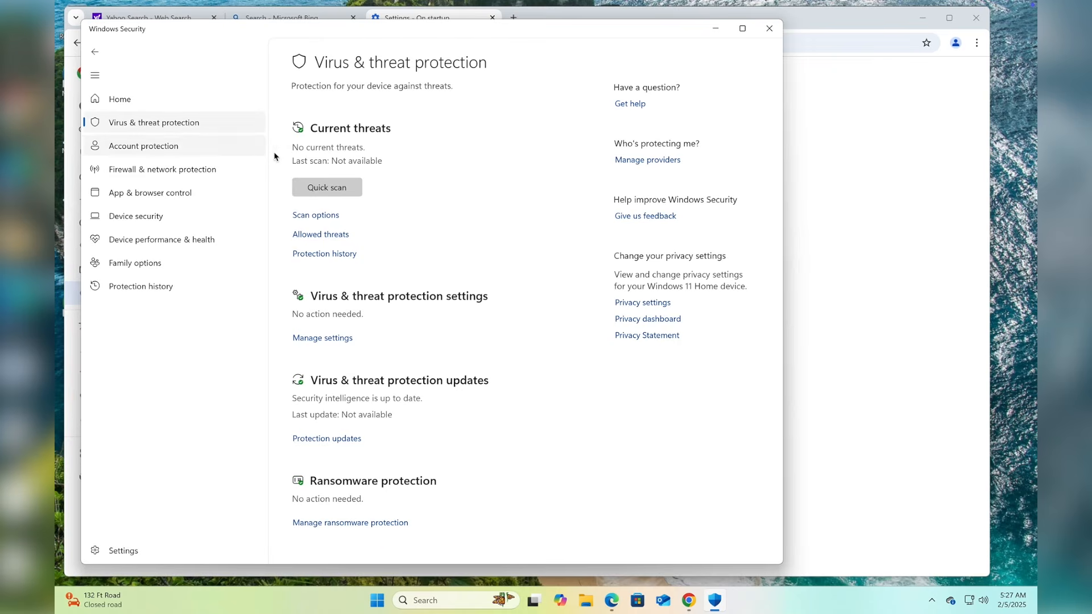
Start a quick scan for threats, cancel it, and close Windows Security
{"action": "left_click", "coordinate": [324, 189]}
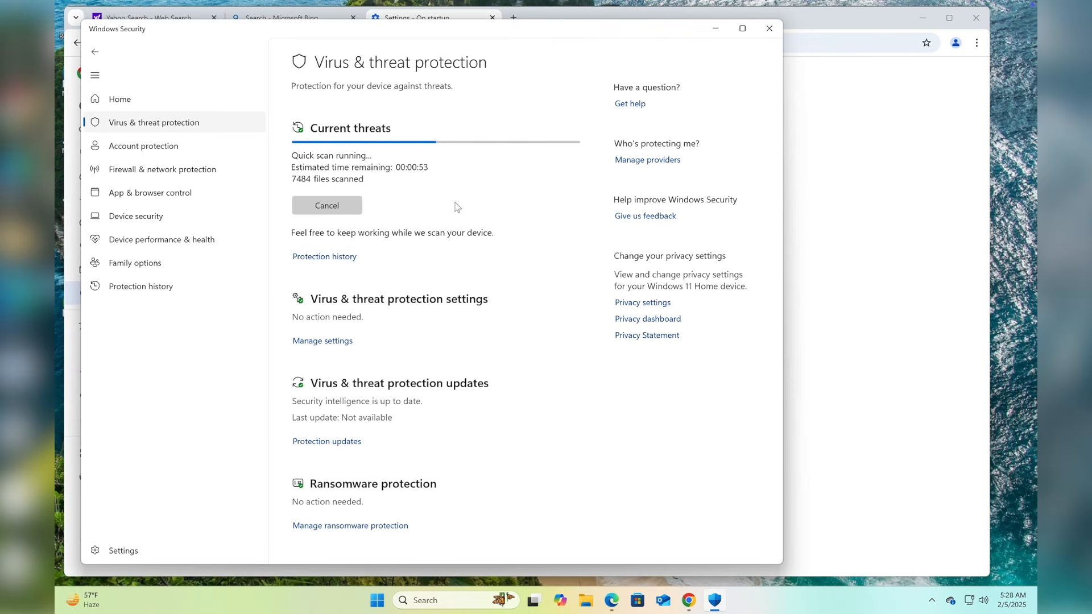
{"action": "left_click", "coordinate": [341, 206]}
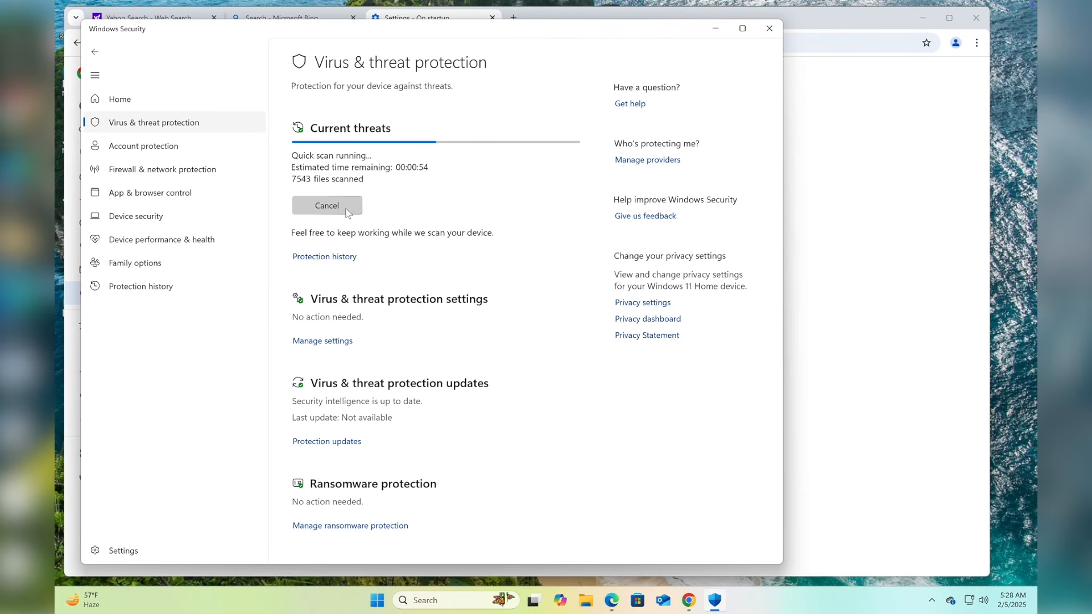
{"action": "left_click", "coordinate": [772, 35]}
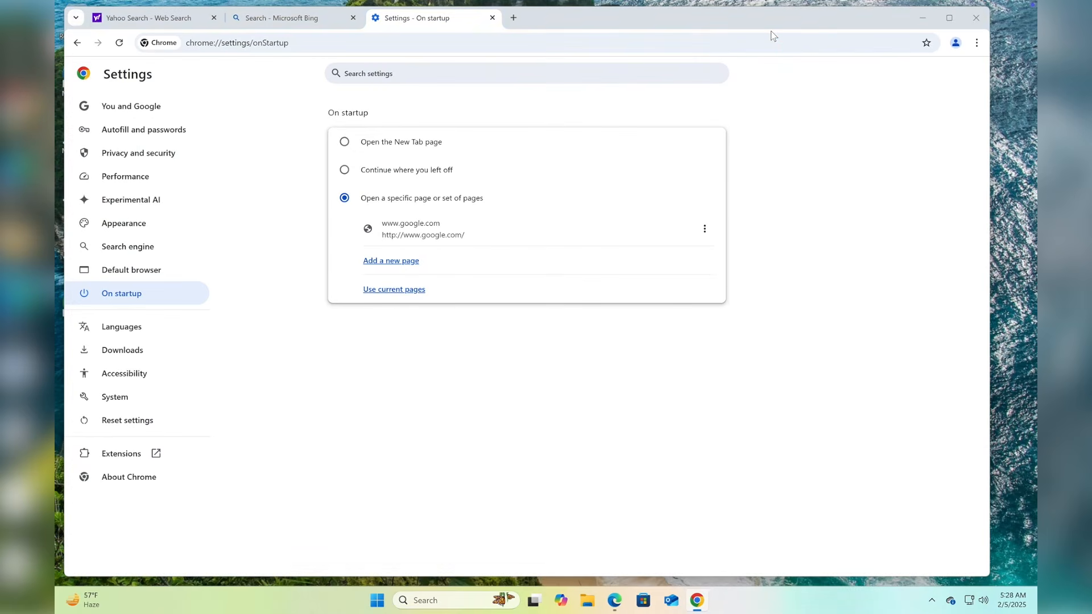
Reset Chrome's settings to their original defaults and confirm the reset
{"action": "left_click", "coordinate": [136, 114]}
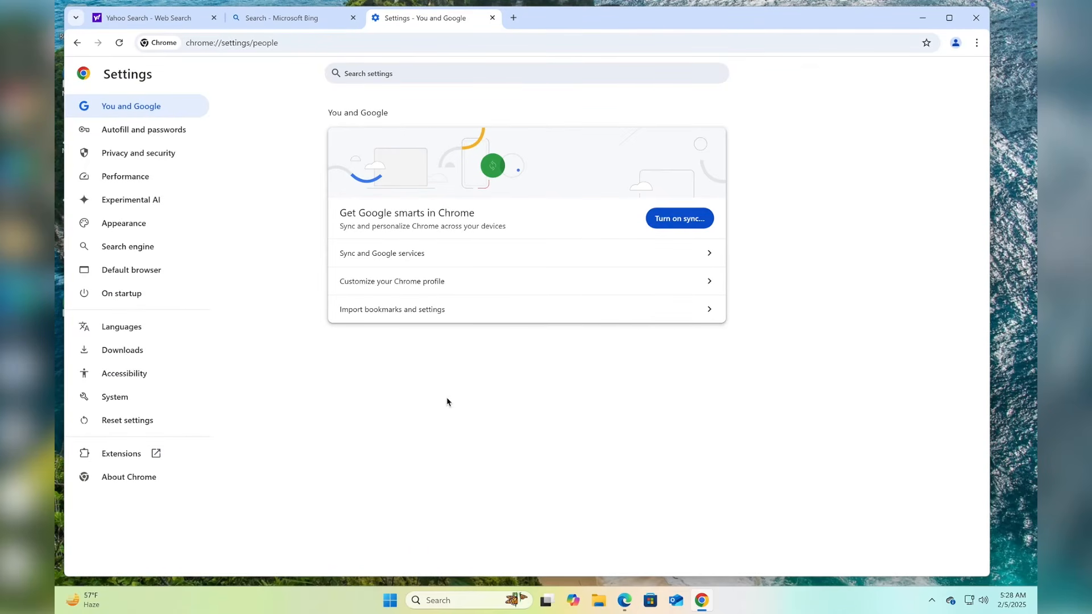
{"action": "left_click", "coordinate": [121, 421]}
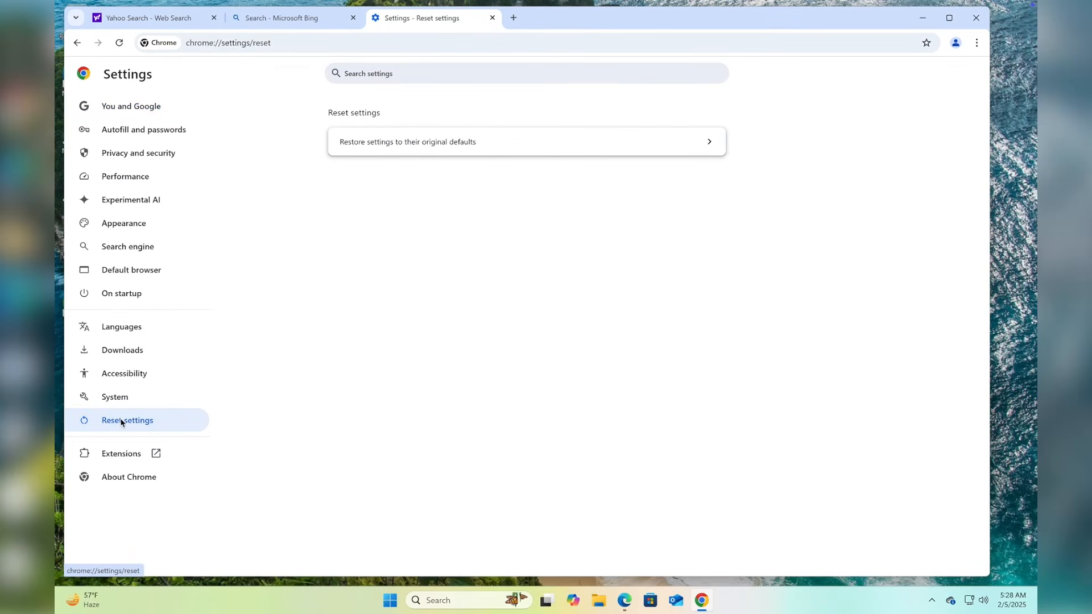
{"action": "left_click", "coordinate": [421, 150]}
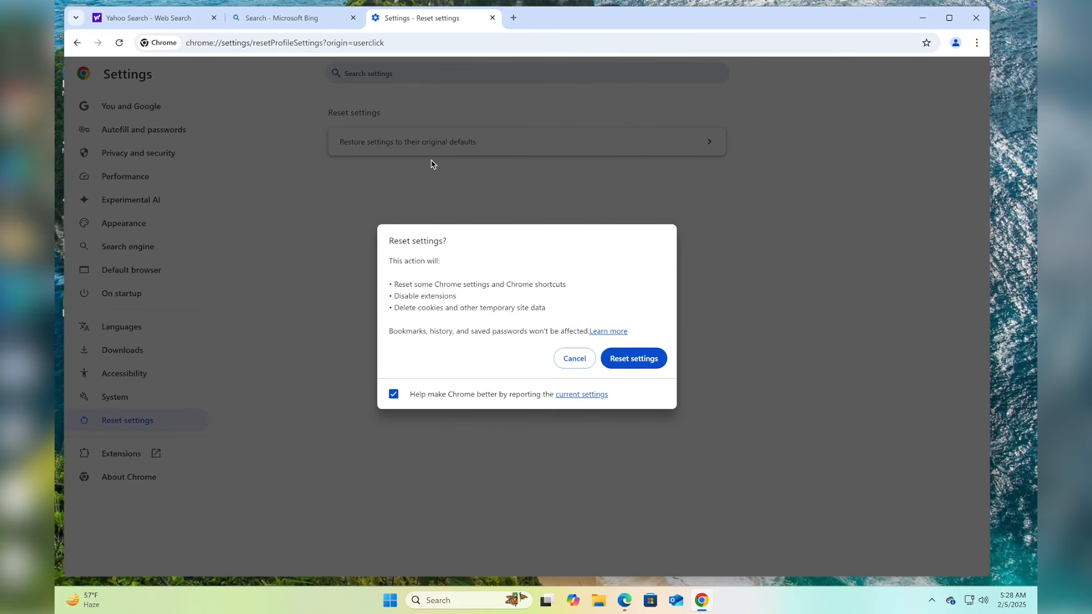
{"action": "left_click", "coordinate": [627, 365]}
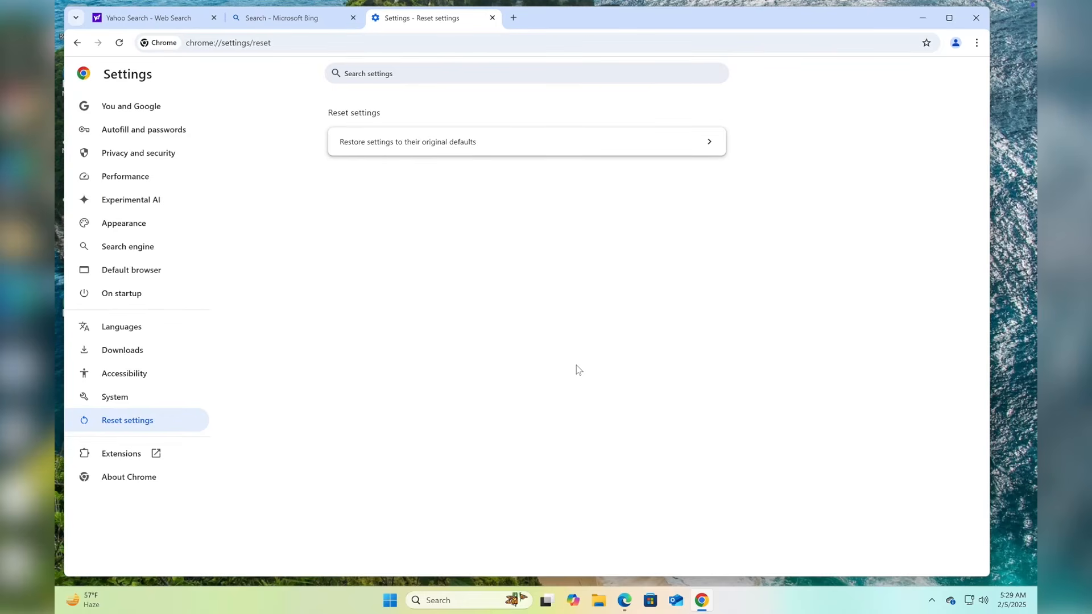
Reopen the reset confirmation to review what it affects, including disabling extensions, and cancel it
{"action": "left_click", "coordinate": [448, 142]}
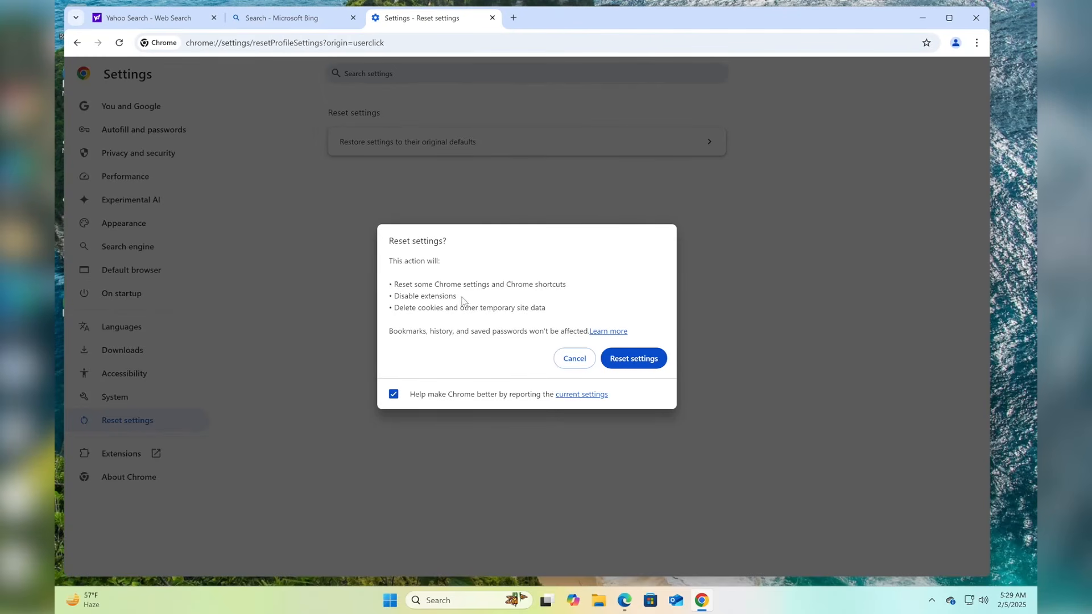
{"action": "left_click_drag", "start_coordinate": [462, 300], "coordinate": [391, 296]}
{"action": "left_click", "coordinate": [398, 298]}
{"action": "left_click", "coordinate": [572, 364]}
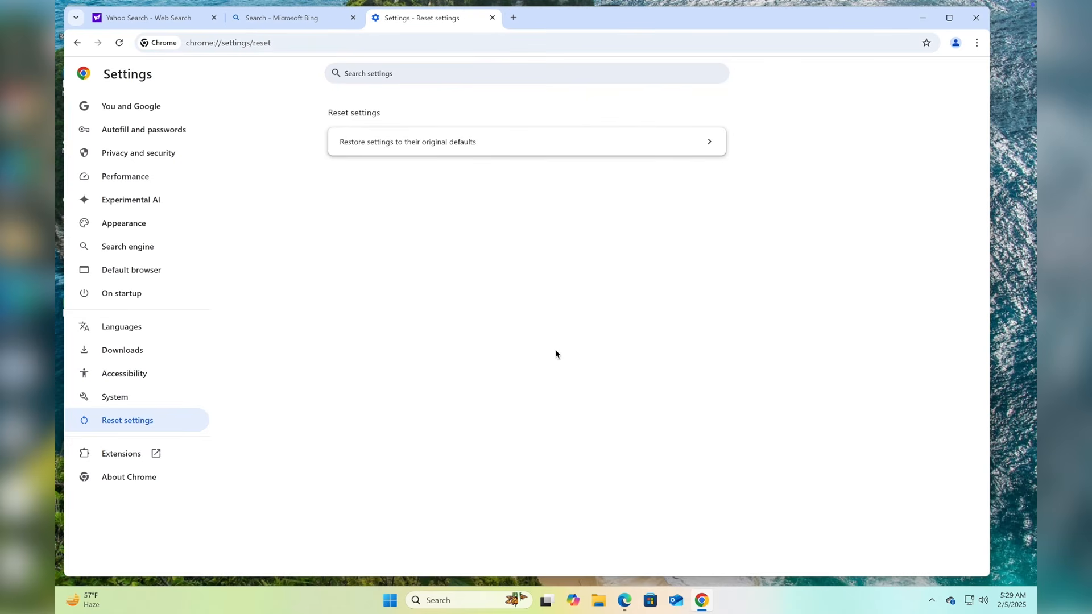
Switch to the macOS desktop, restore the minimized Chrome window, and open Chrome's settings in a new tab
{"action": "key", "text": "ctrl+Left"}
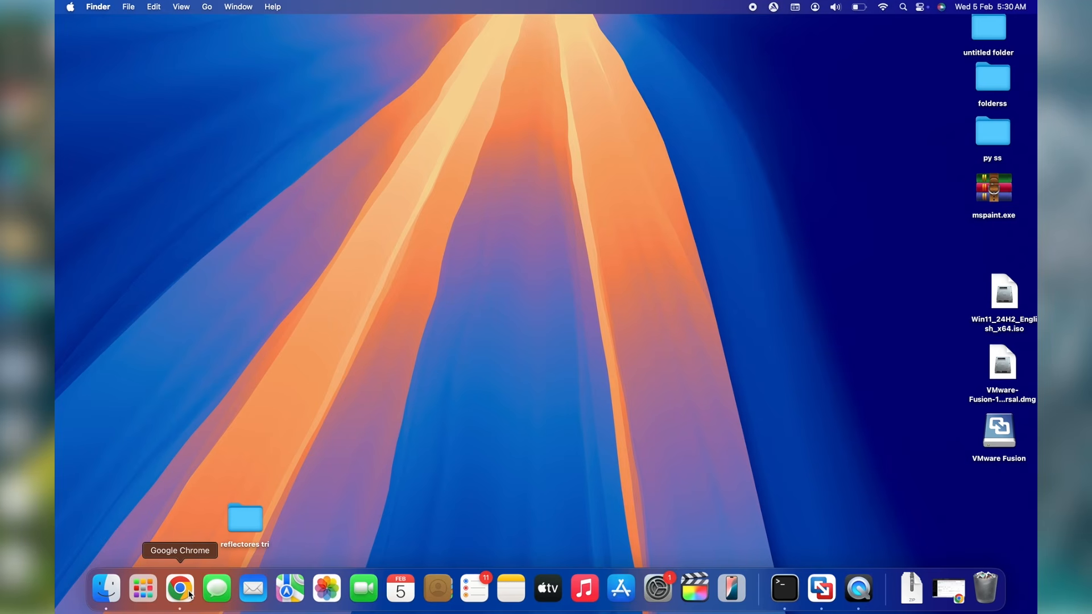
{"action": "left_click", "coordinate": [944, 594]}
{"action": "key", "text": "super+t"}
{"action": "left_click", "coordinate": [983, 52]}
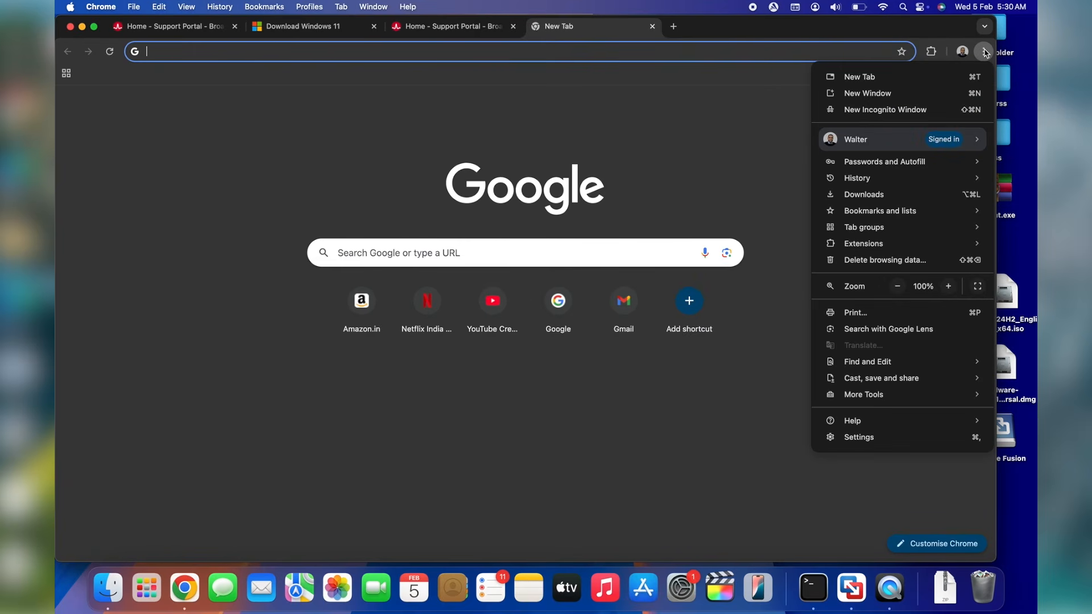
{"action": "left_click", "coordinate": [858, 437]}
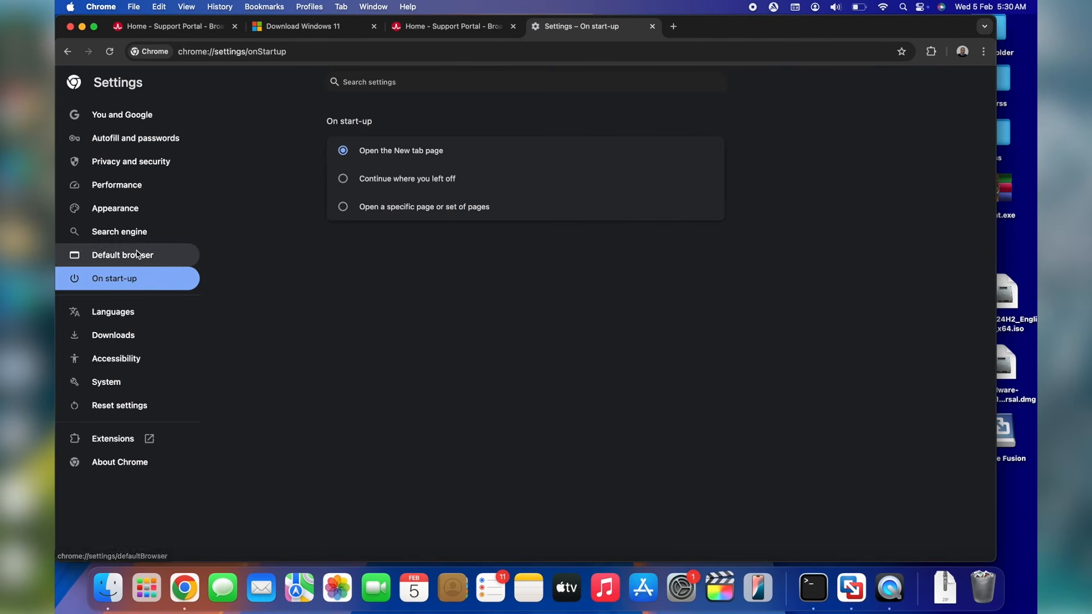
Review the managed search engines, the start-up page option and the installed extensions in Chrome on the Mac, and return to the settings tab
{"action": "left_click", "coordinate": [130, 232]}
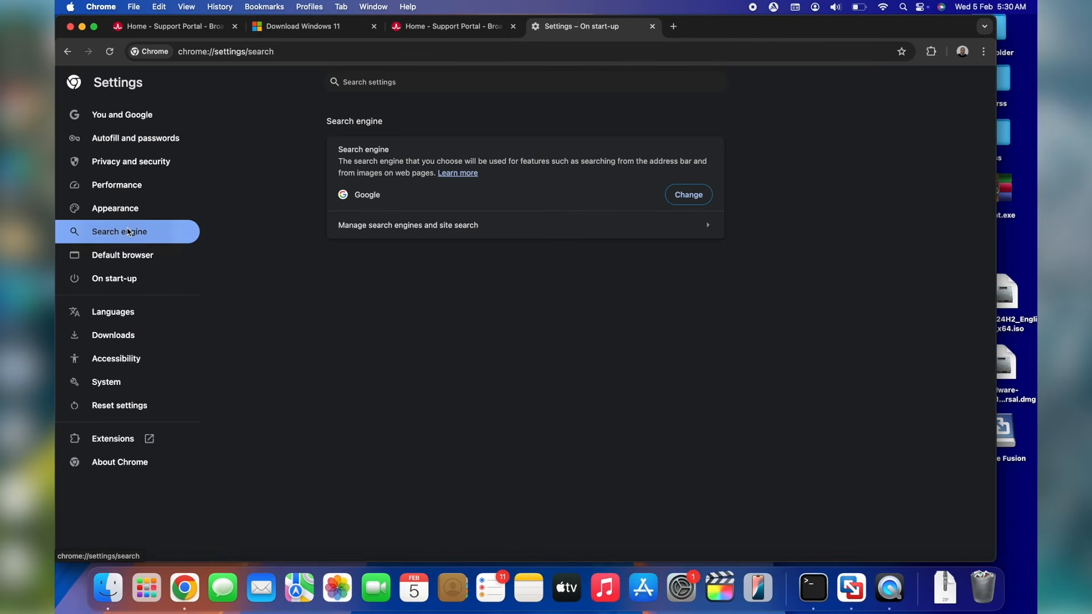
{"action": "left_click", "coordinate": [522, 226]}
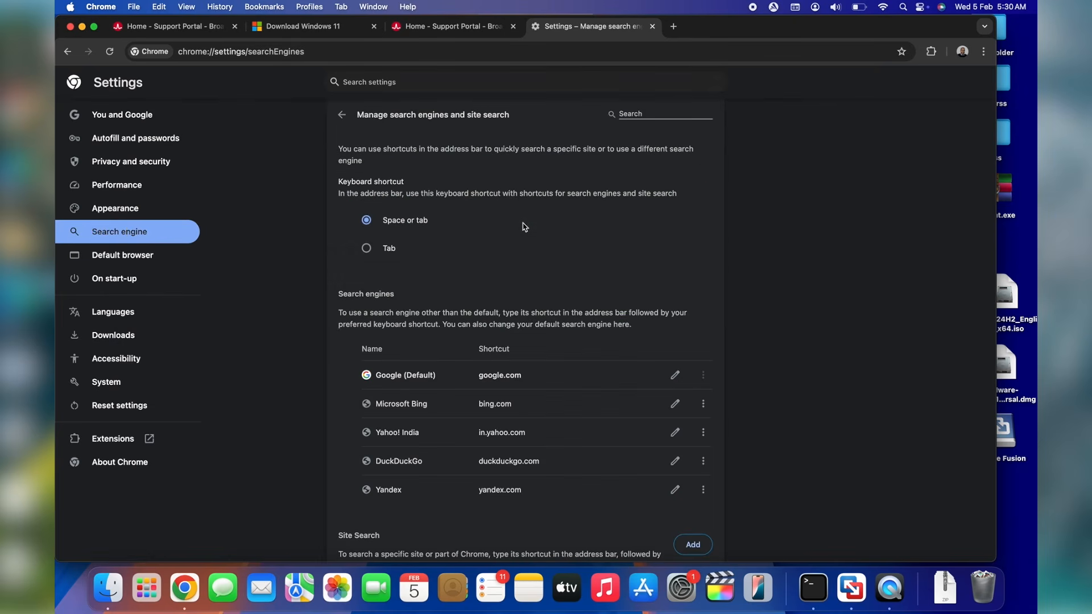
{"action": "left_click", "coordinate": [121, 279]}
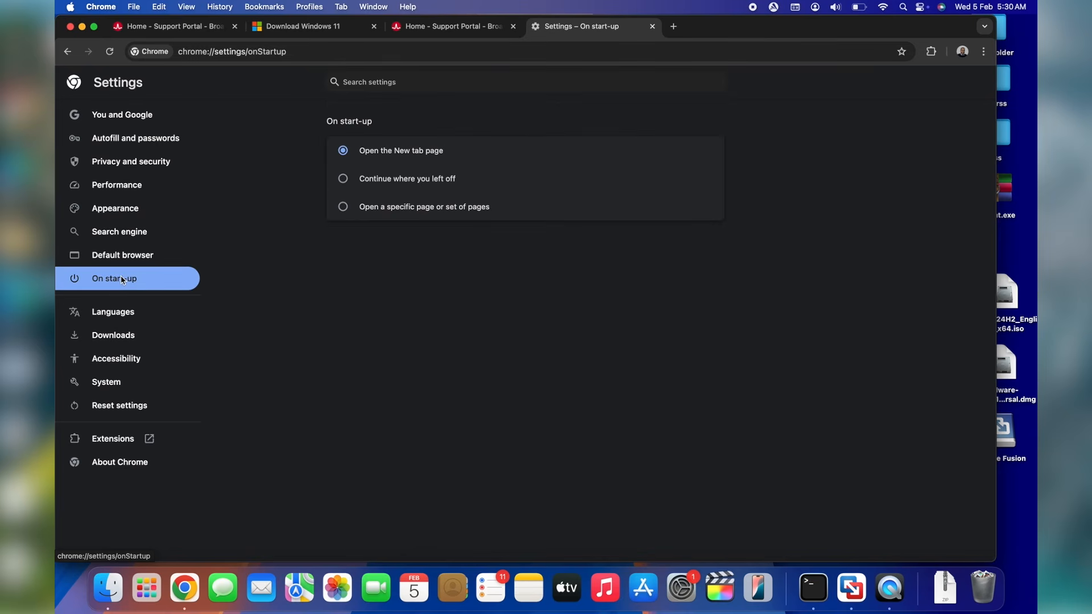
{"action": "left_click", "coordinate": [124, 439]}
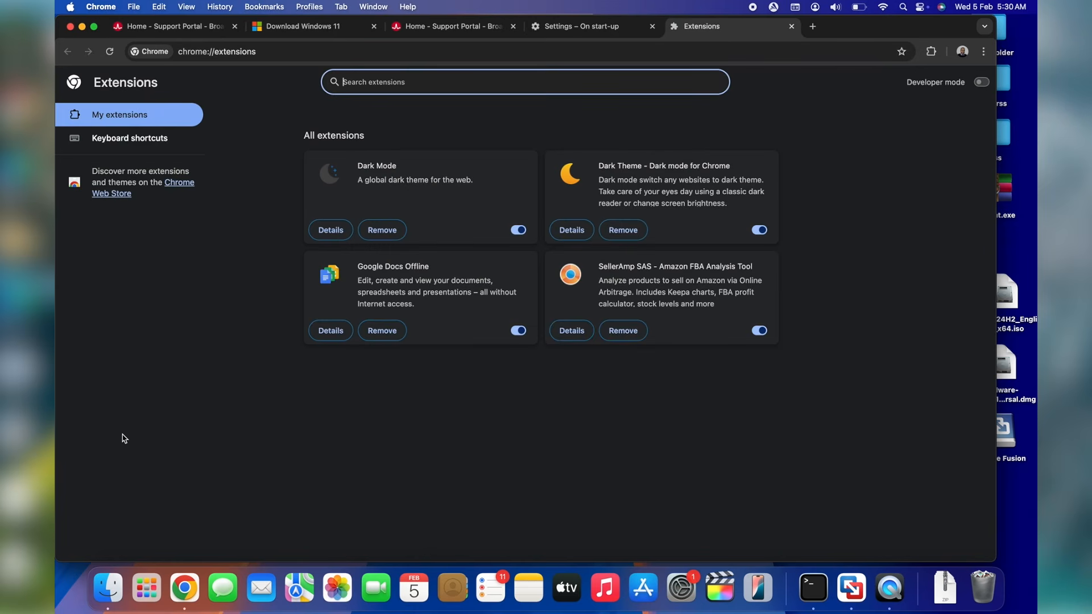
{"action": "left_click", "coordinate": [590, 28]}
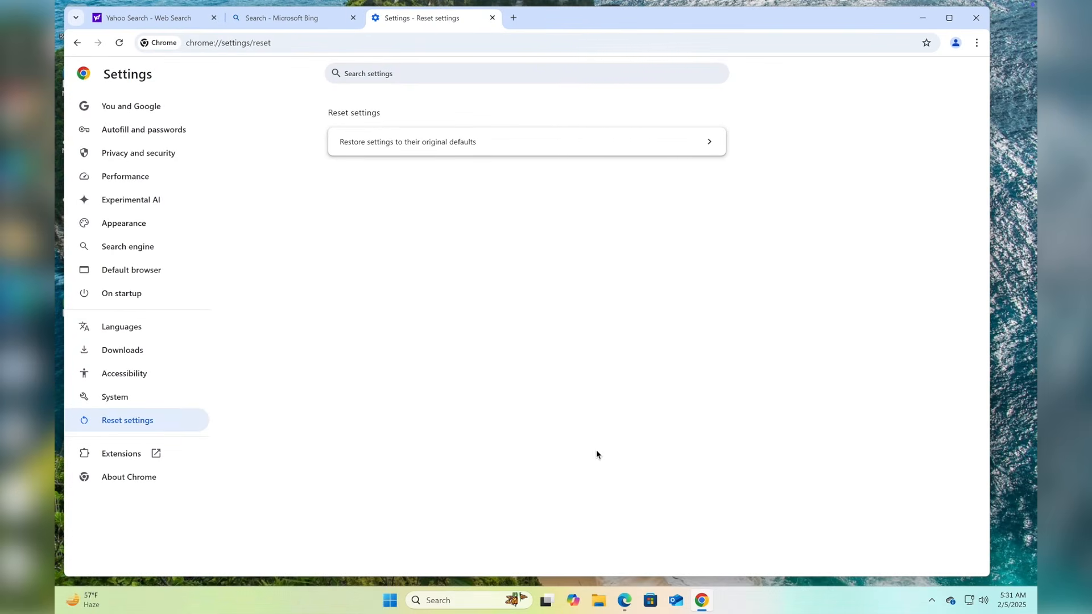
{"action": "left_click", "coordinate": [391, 600]}
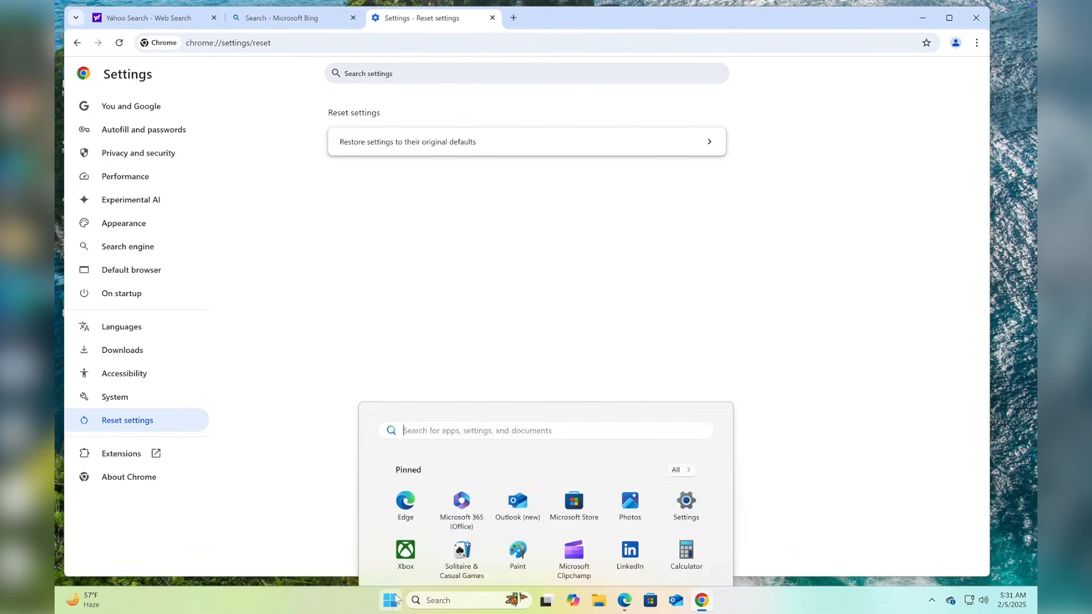
{"action": "left_click", "coordinate": [396, 598]}
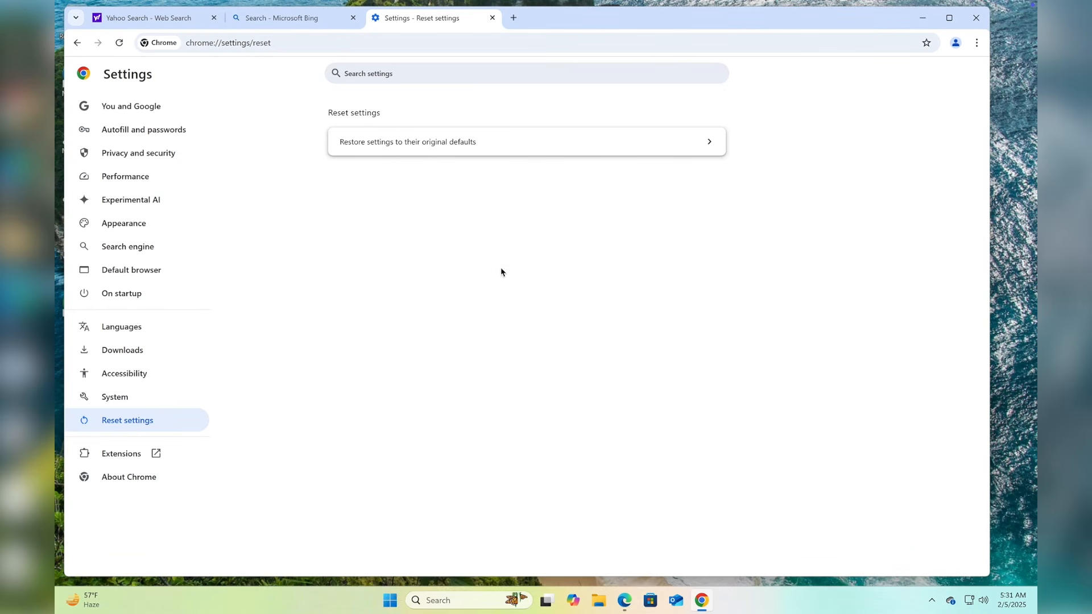